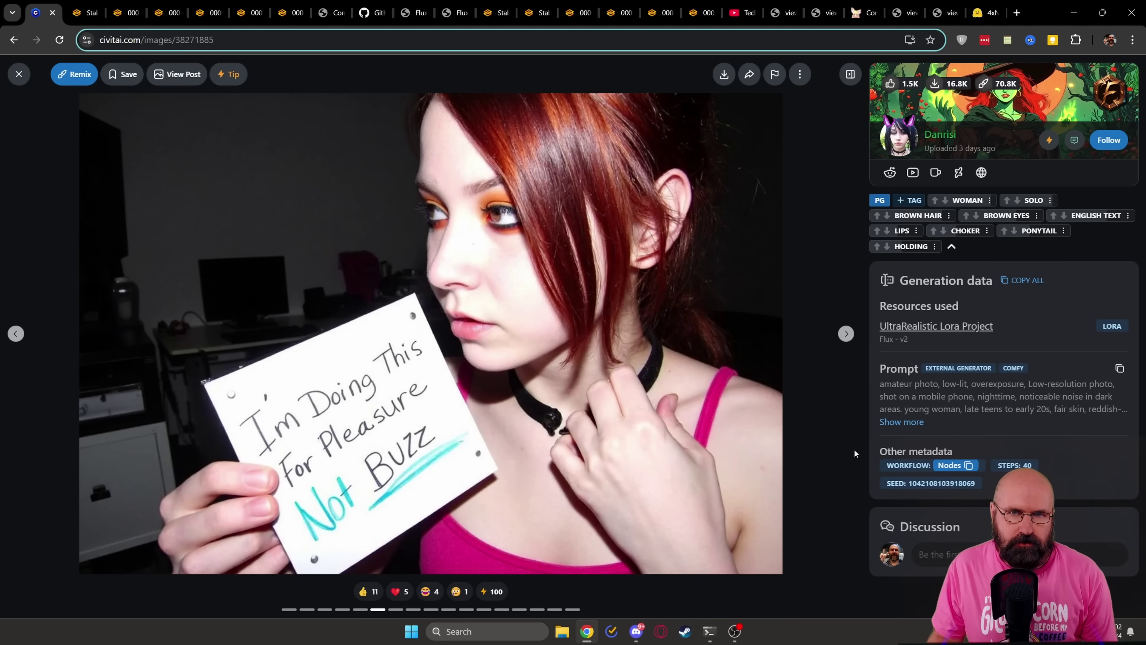
Step through the next three UltraRealistic Lora Project example images.
key(Right)
key(Right)
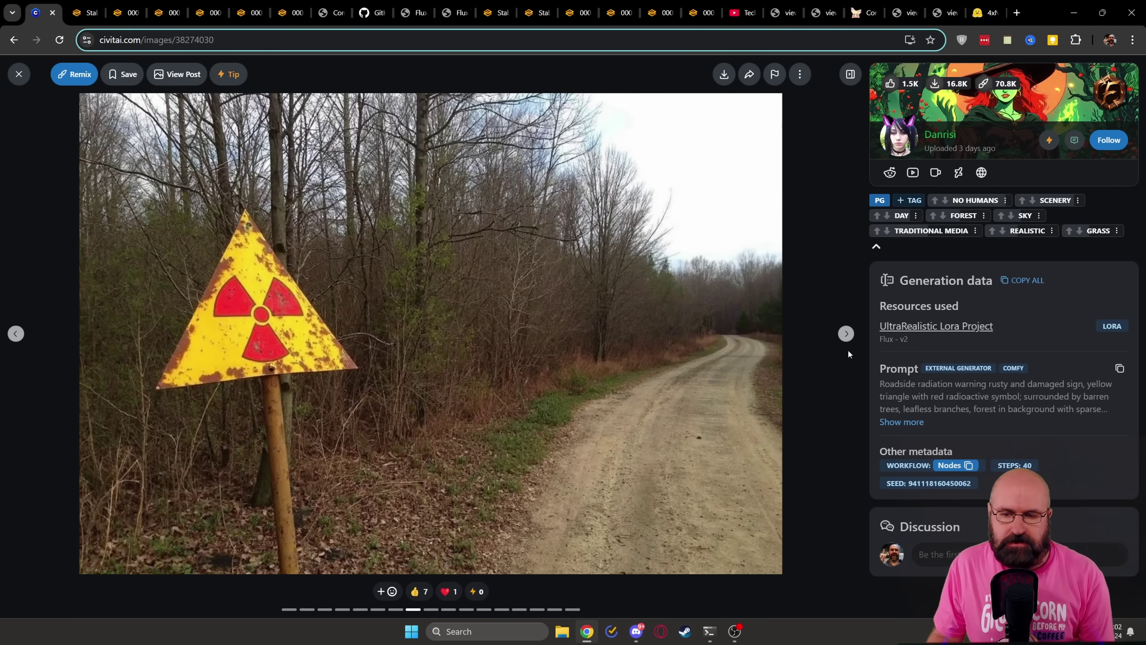
click(847, 333)
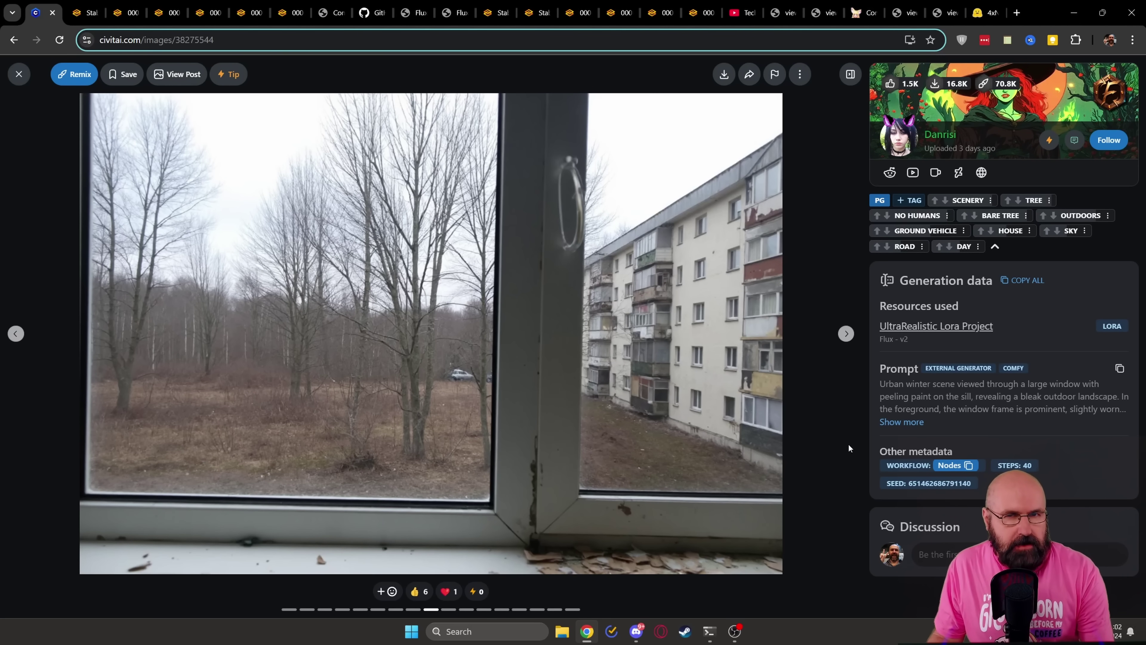
key(Right)
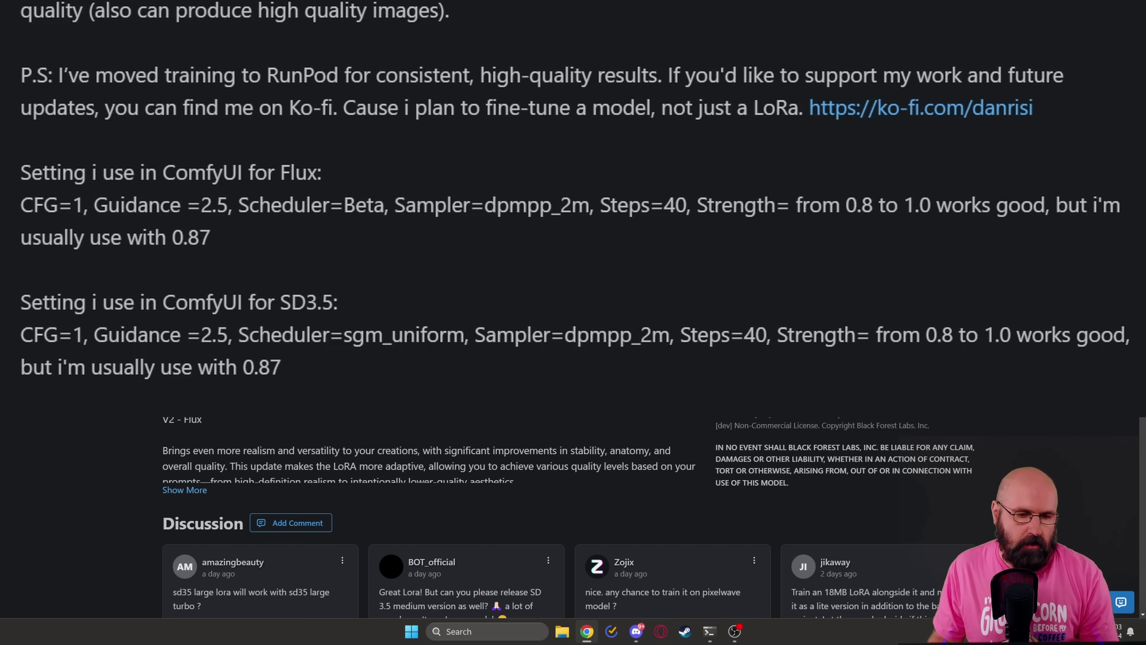
Highlight the creator's recommended ComfyUI settings for Flux and SD3.5 in the description.
drag(21, 175, 321, 388)
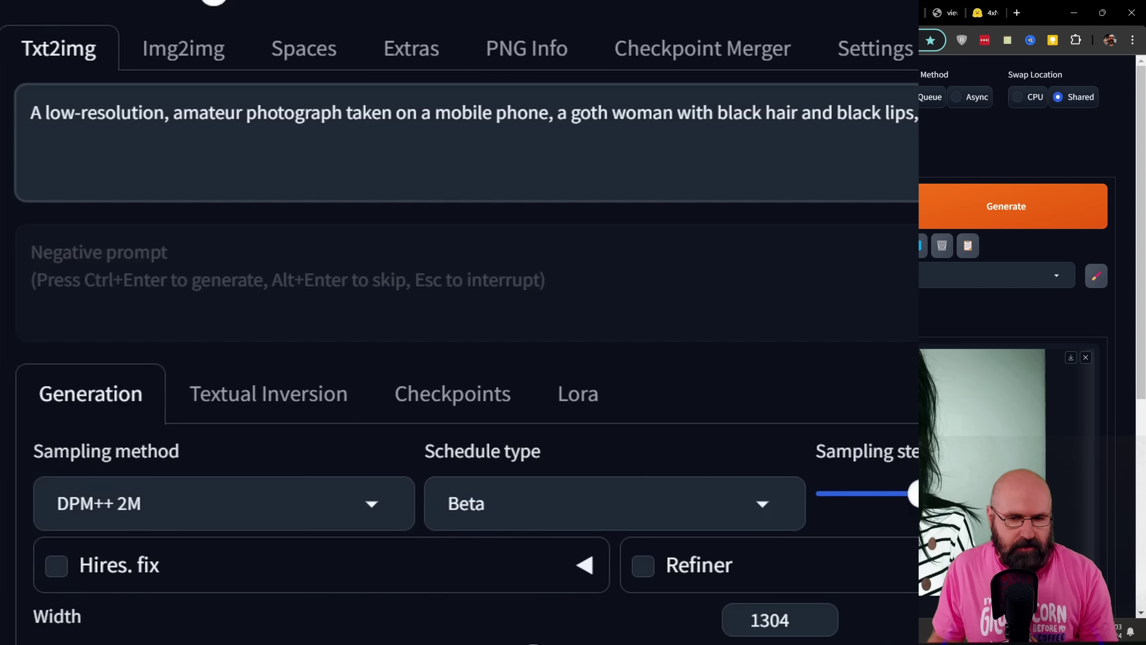
drag(770, 113, 550, 113)
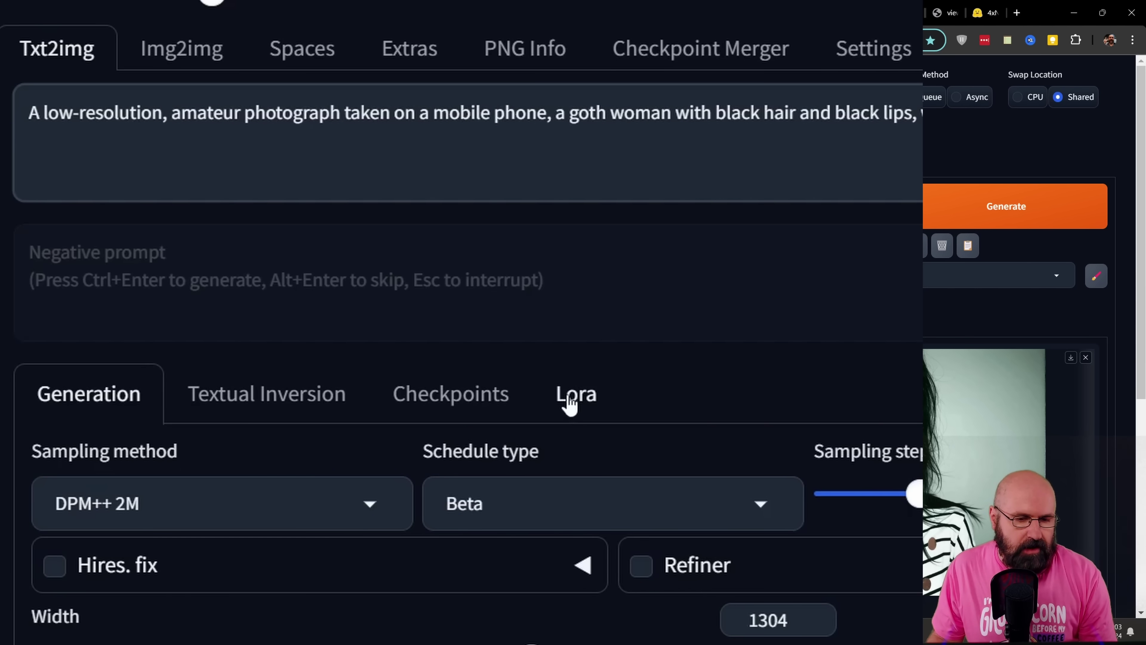
click(569, 401)
scroll(970, 357, down, 5)
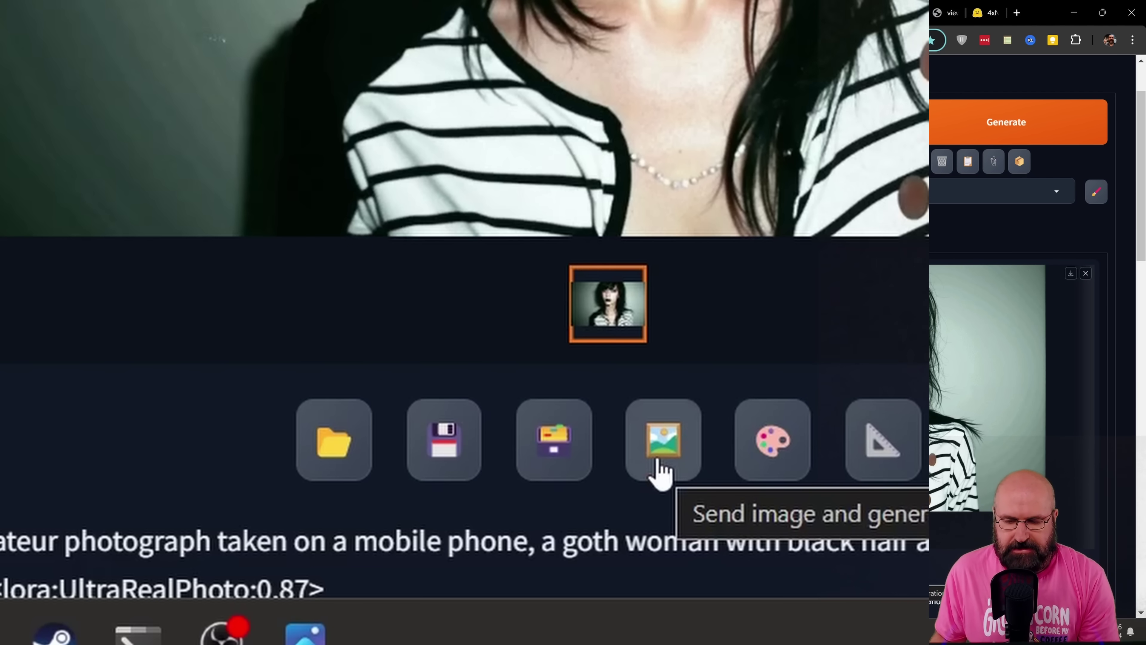
Send the generated portrait and its settings to img2img.
click(660, 465)
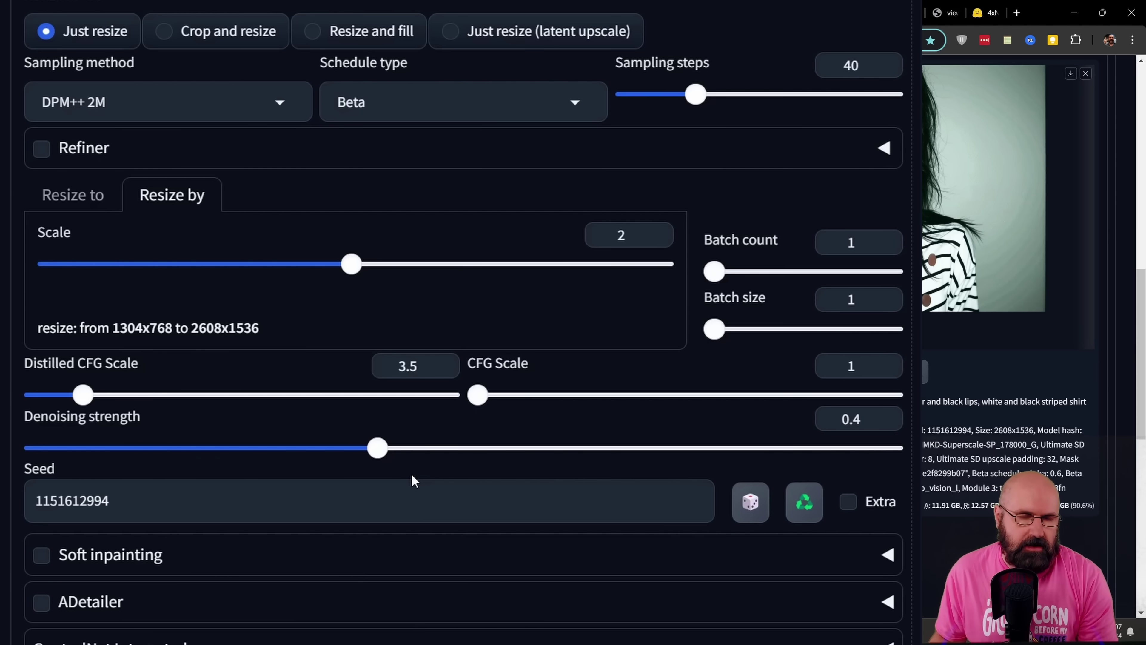
scroll(499, 453, down, 10)
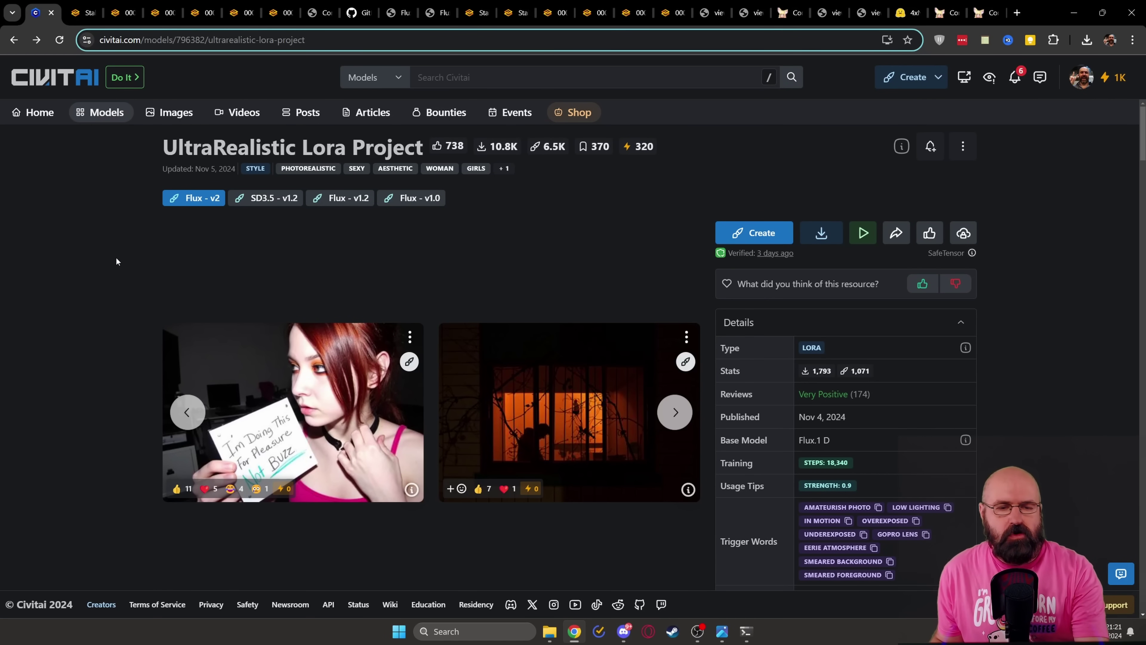
Open the first example image's details and copy its ComfyUI node workflow.
click(276, 369)
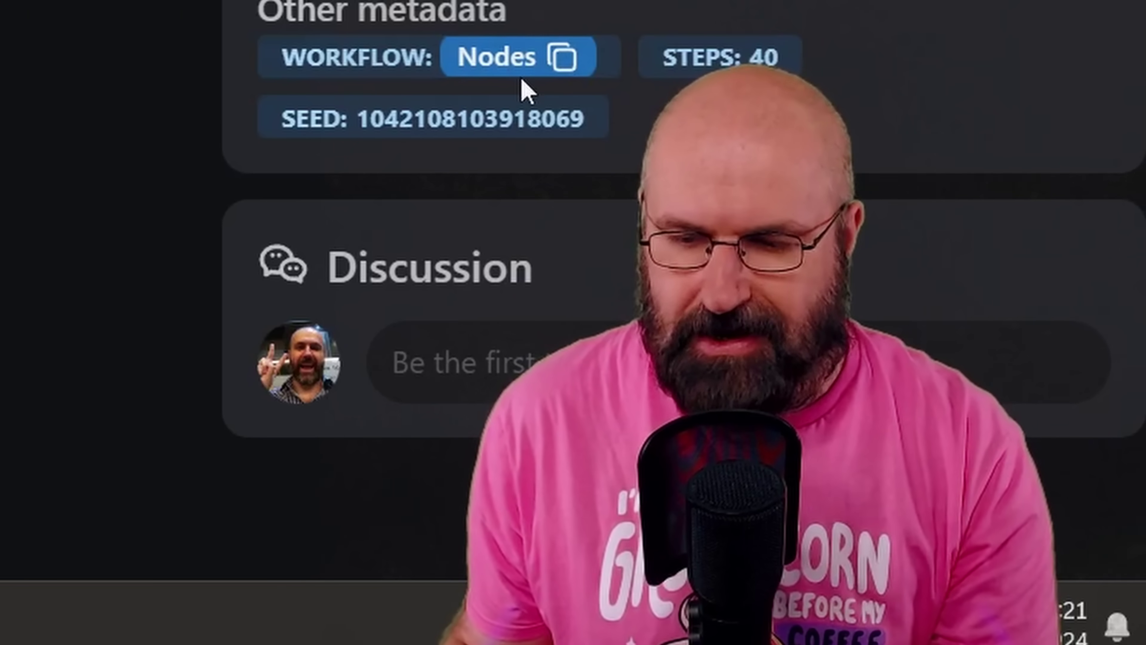
click(535, 70)
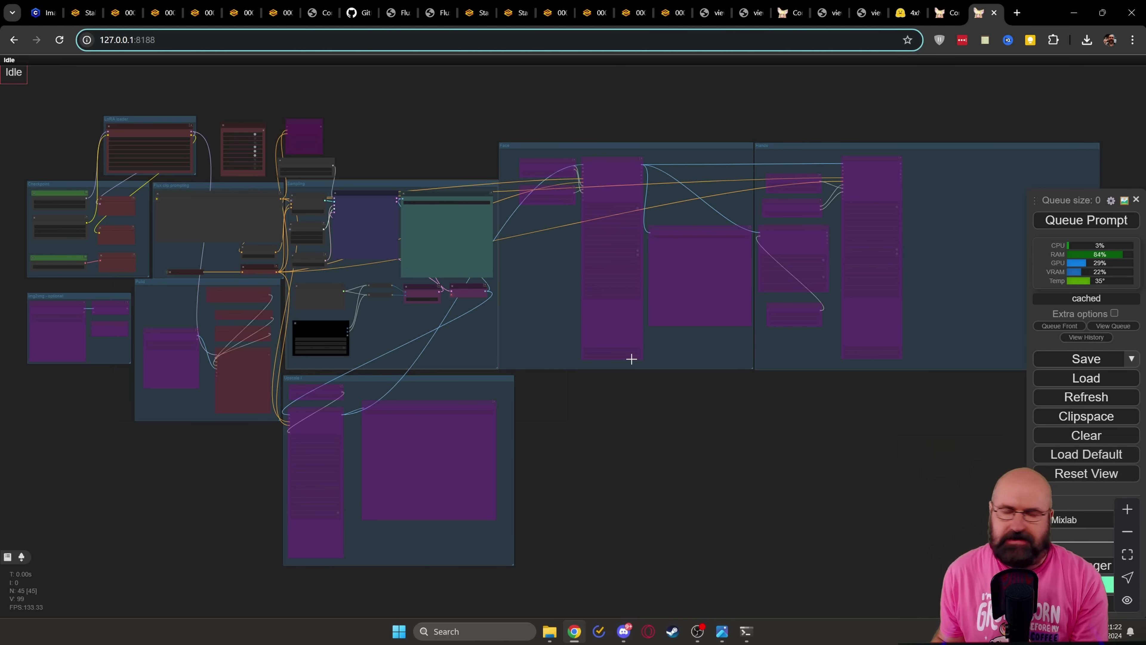
scroll(94, 329, up, 5)
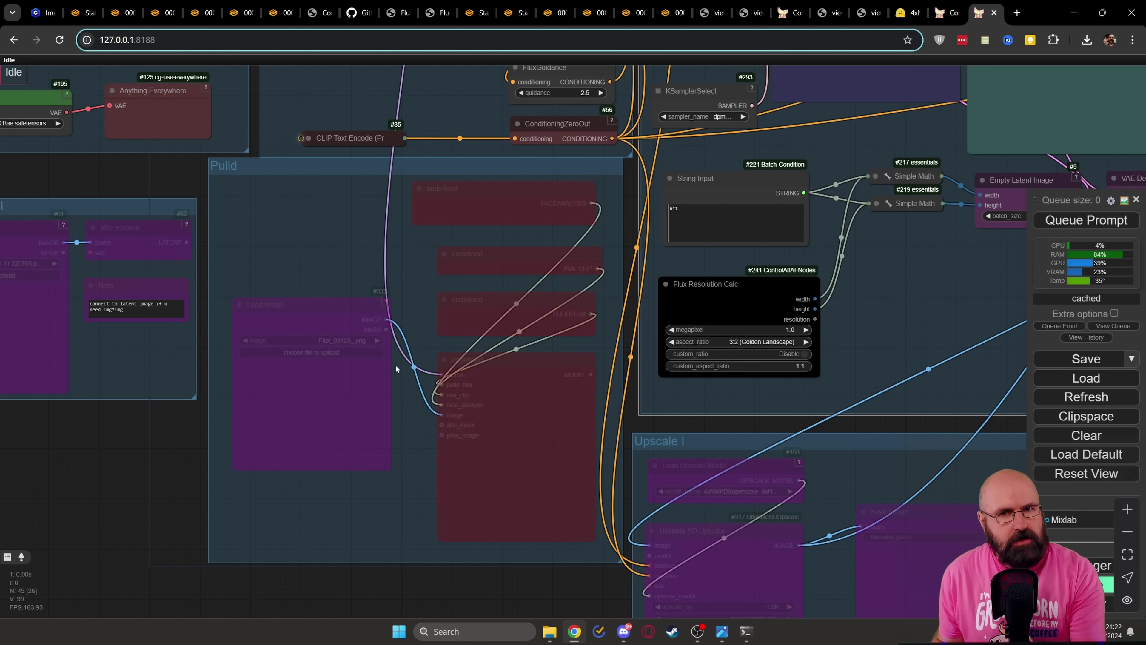
key(1)
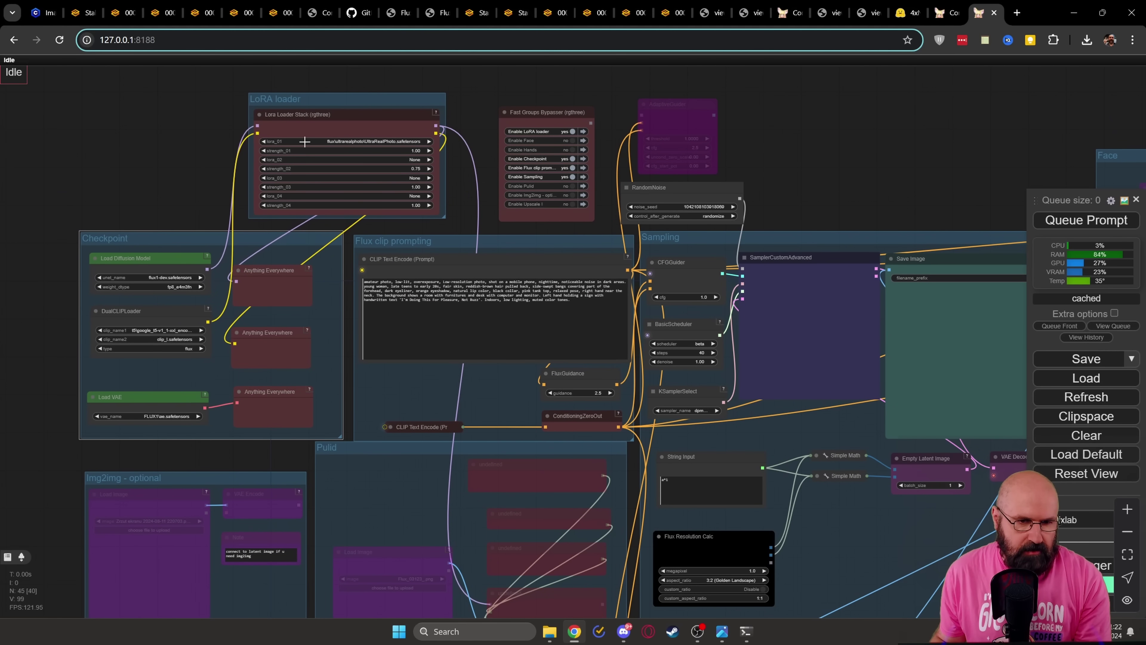
drag(348, 105, 350, 106)
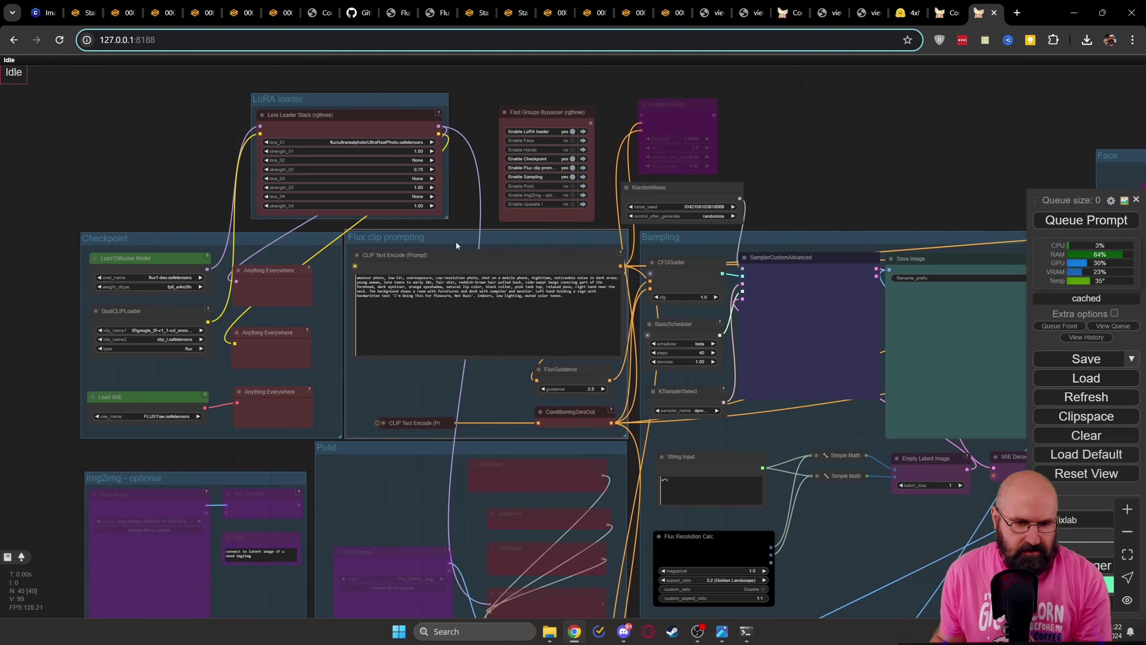
drag(833, 175, 575, 194)
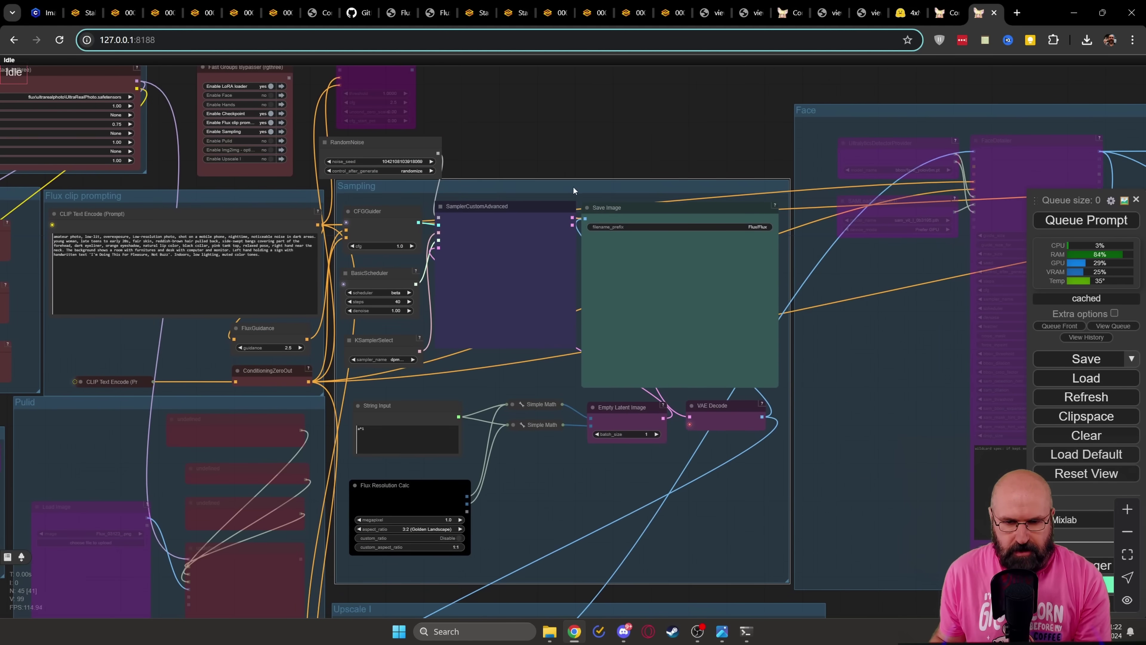
scroll(574, 185, up, 2)
scroll(516, 206, up, 3)
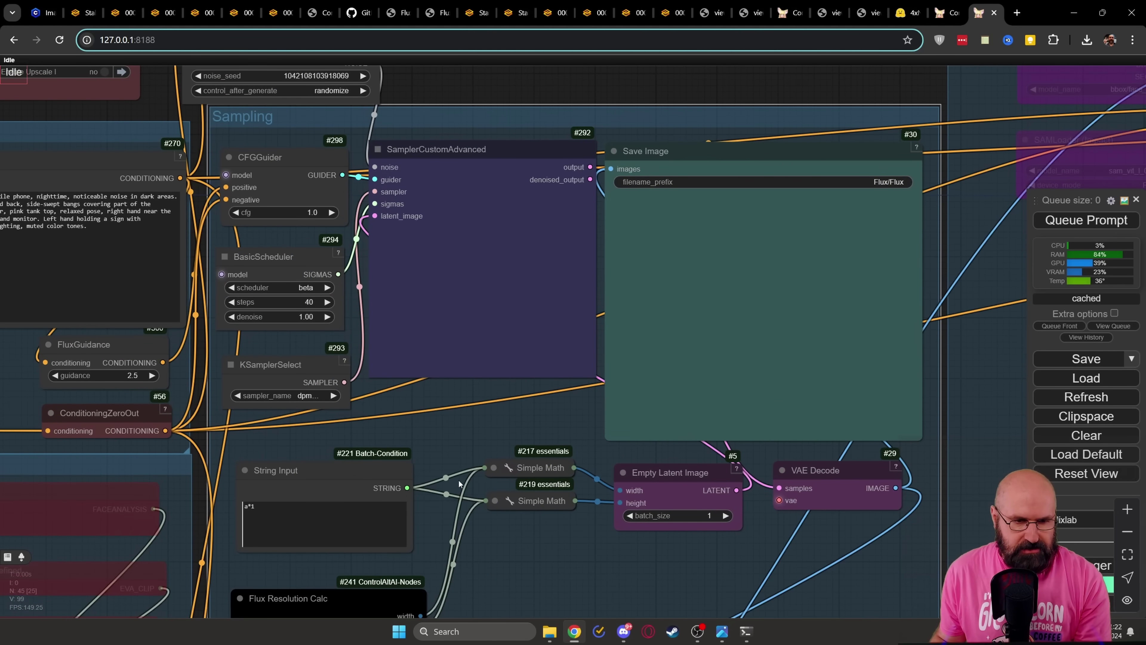
scroll(268, 340, up, 5)
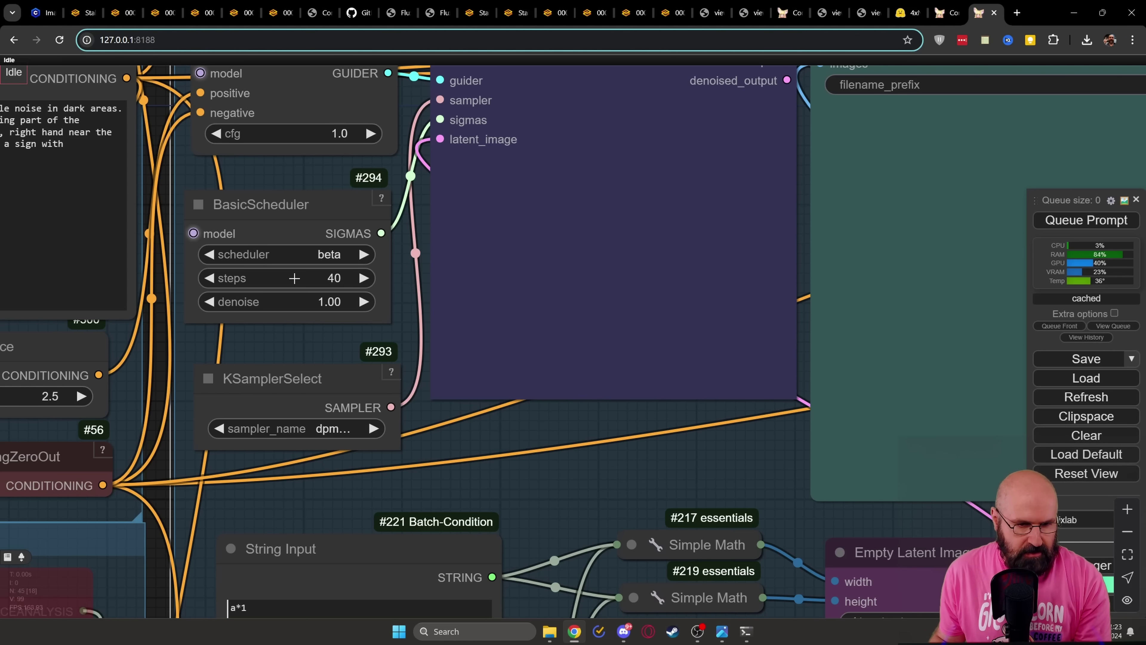
scroll(560, 445, down, 6)
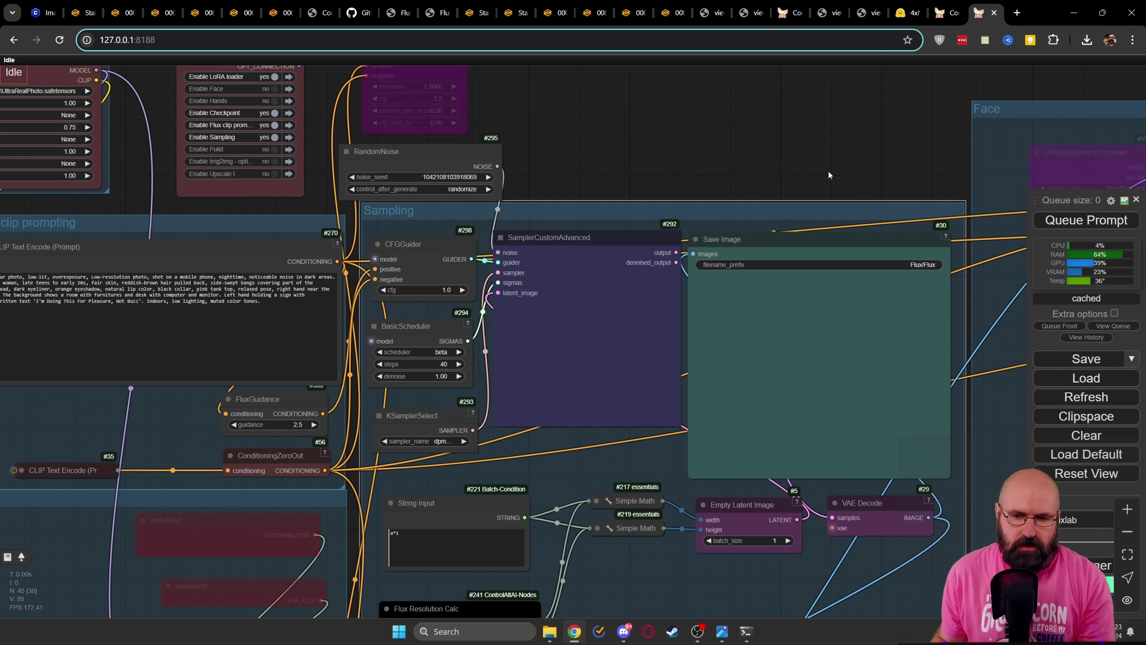
drag(828, 170, 728, 107)
scroll(693, 185, down, 3)
scroll(840, 320, down, 5)
scroll(558, 340, up, 4)
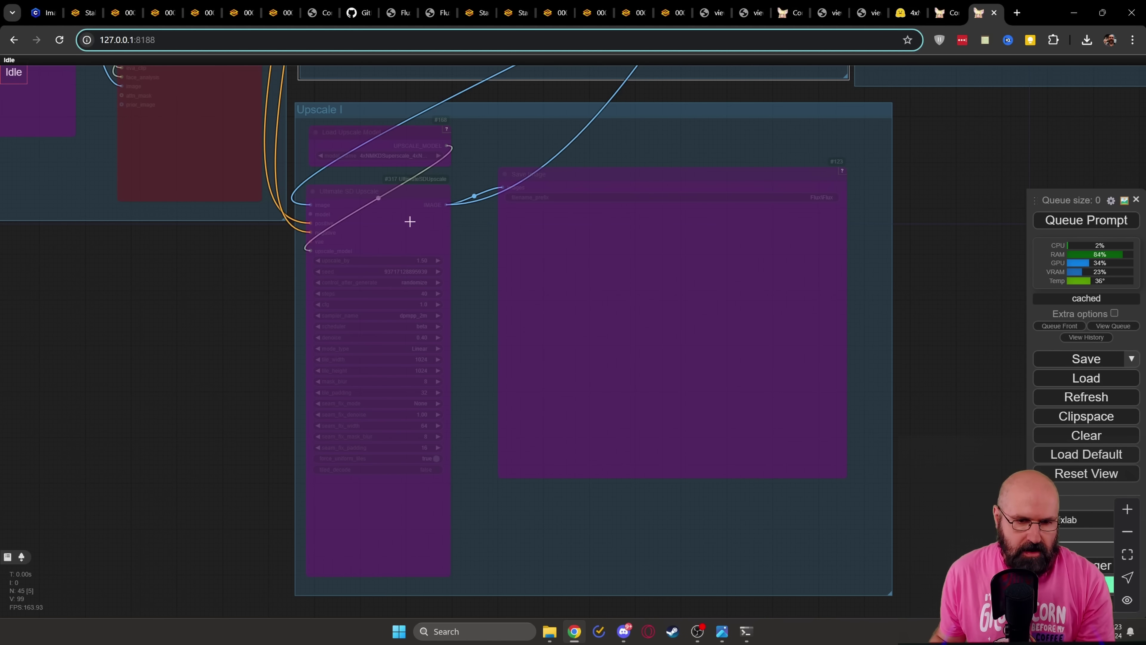
Re-enable all nodes in the Upscale I, Face and Hands groups.
right_click(482, 131)
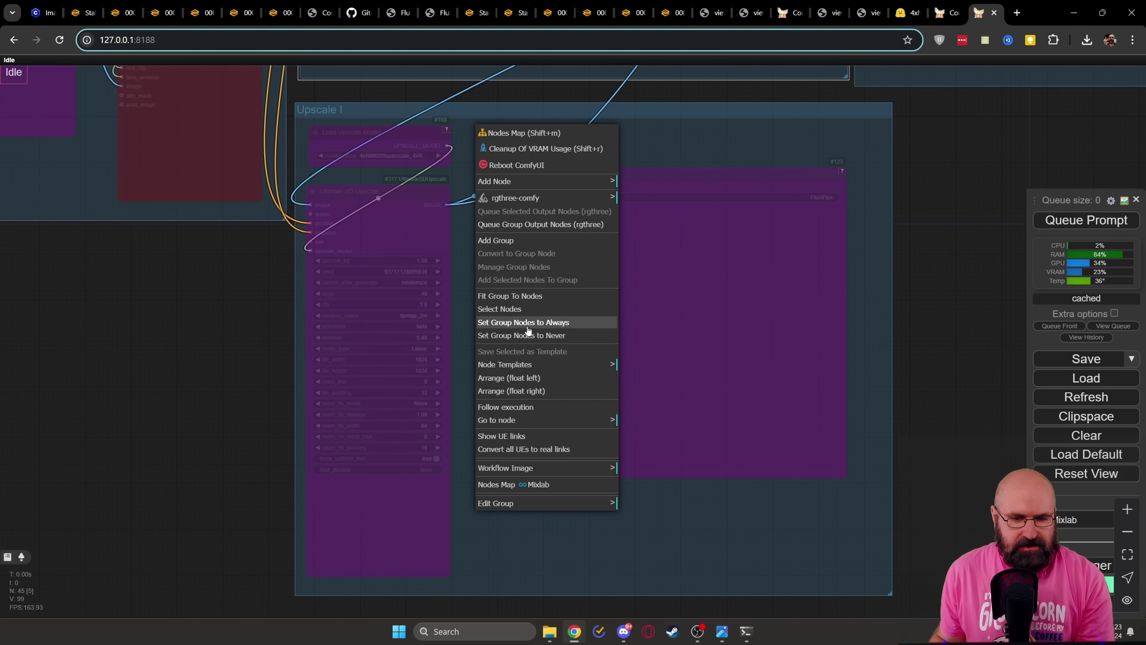
click(546, 326)
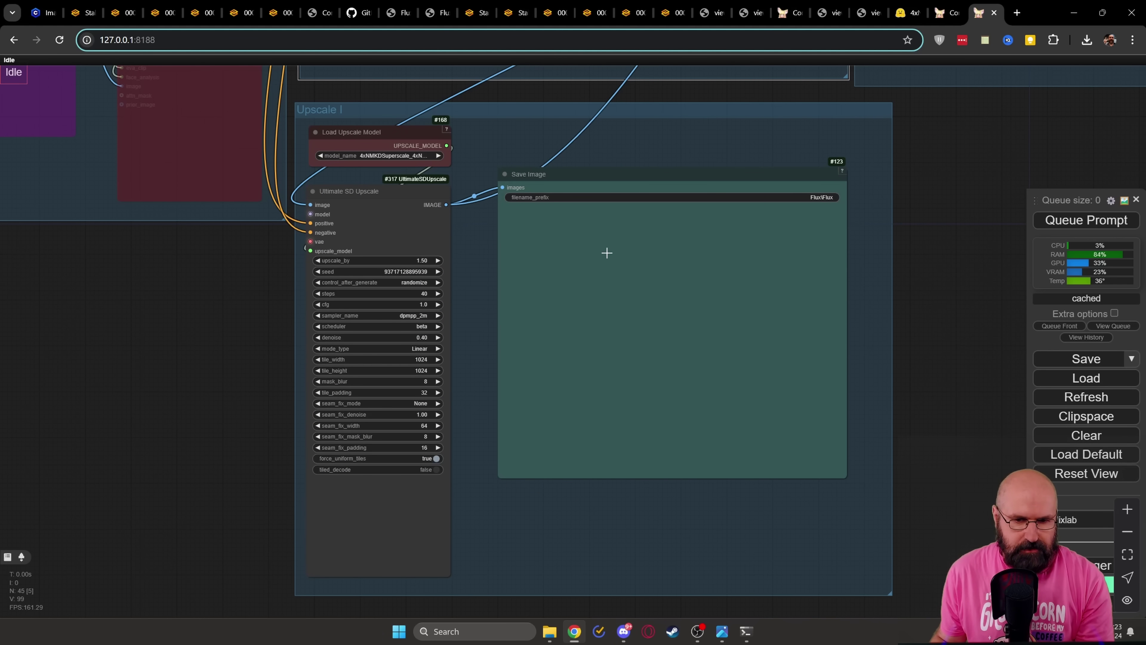
drag(985, 146, 463, 583)
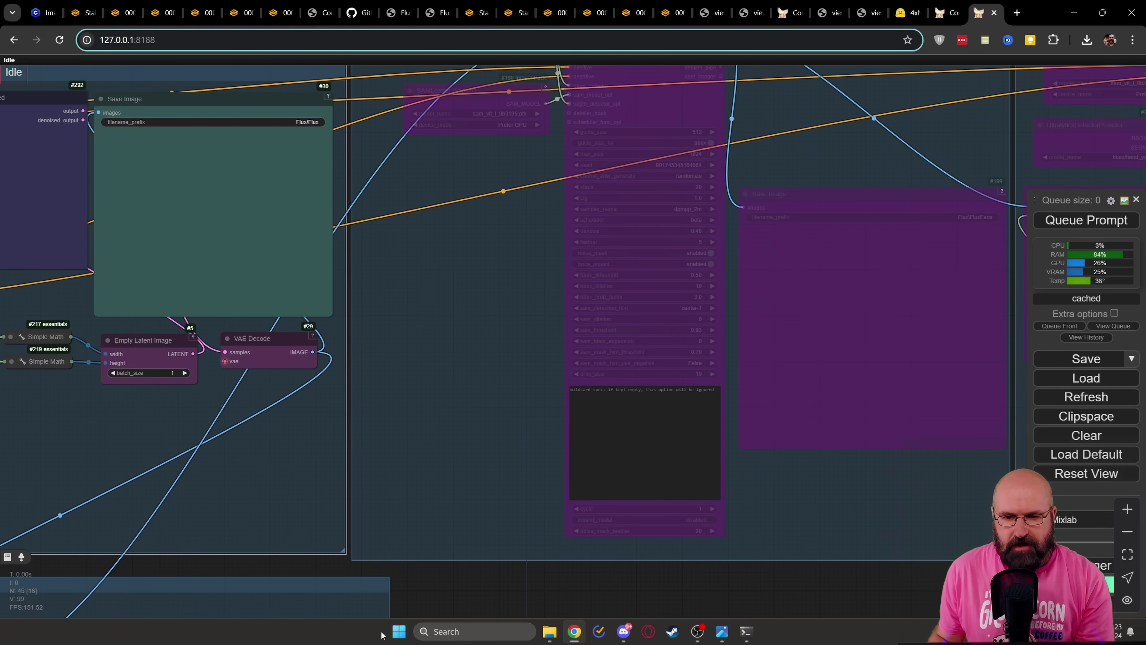
drag(792, 498, 670, 593)
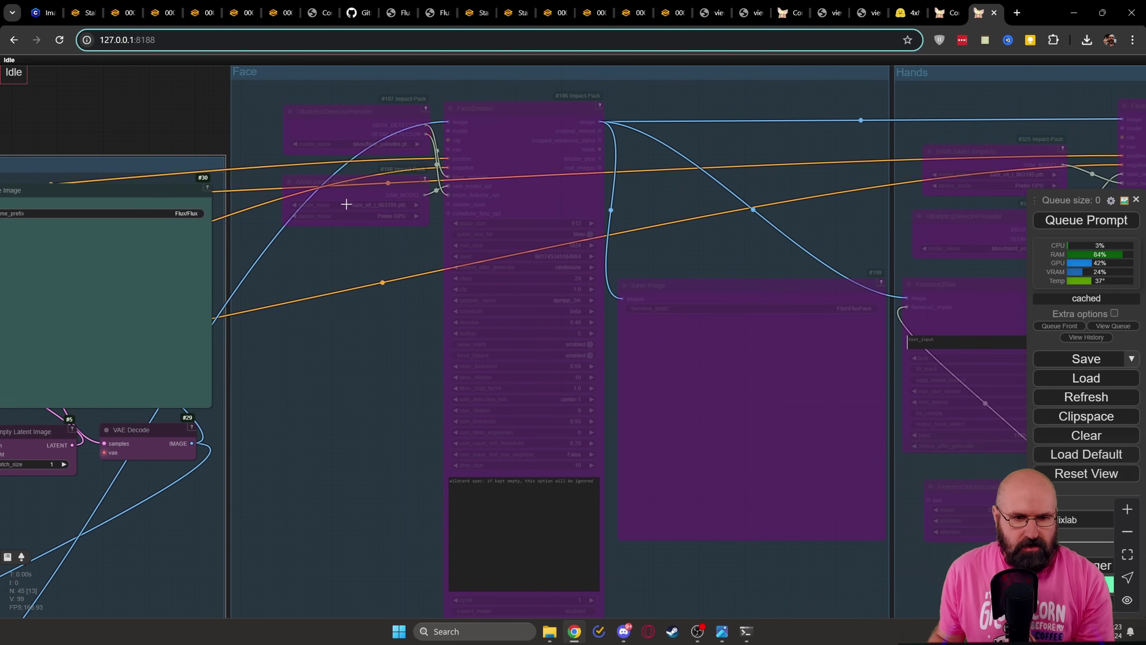
right_click(649, 98)
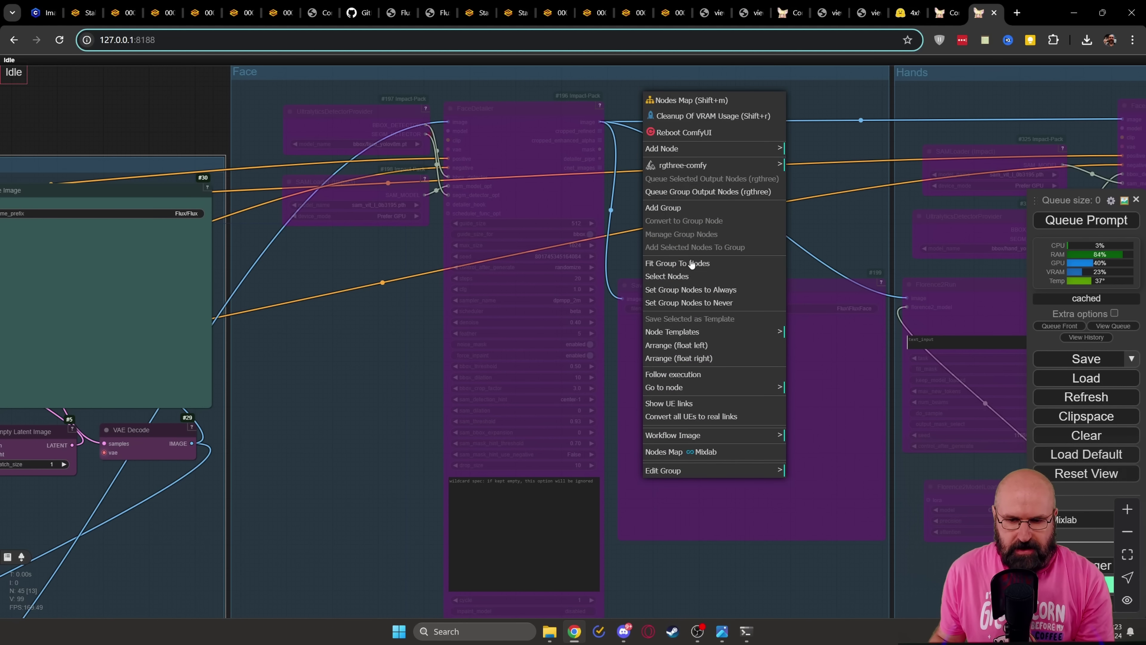
click(699, 290)
drag(888, 212, 276, 220)
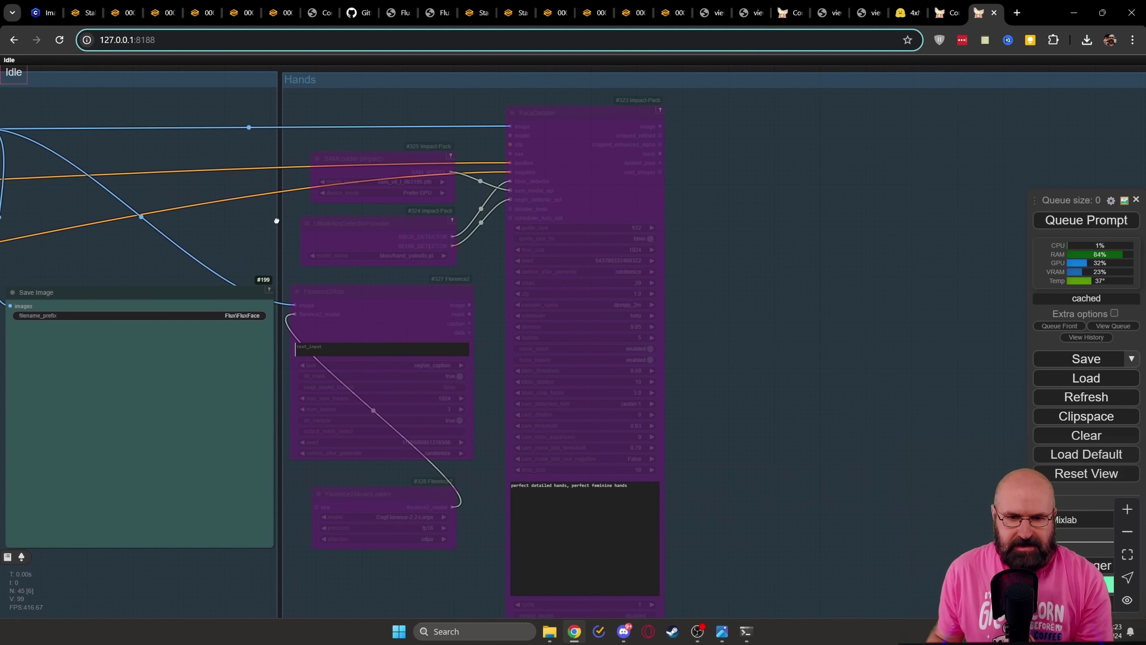
right_click(356, 96)
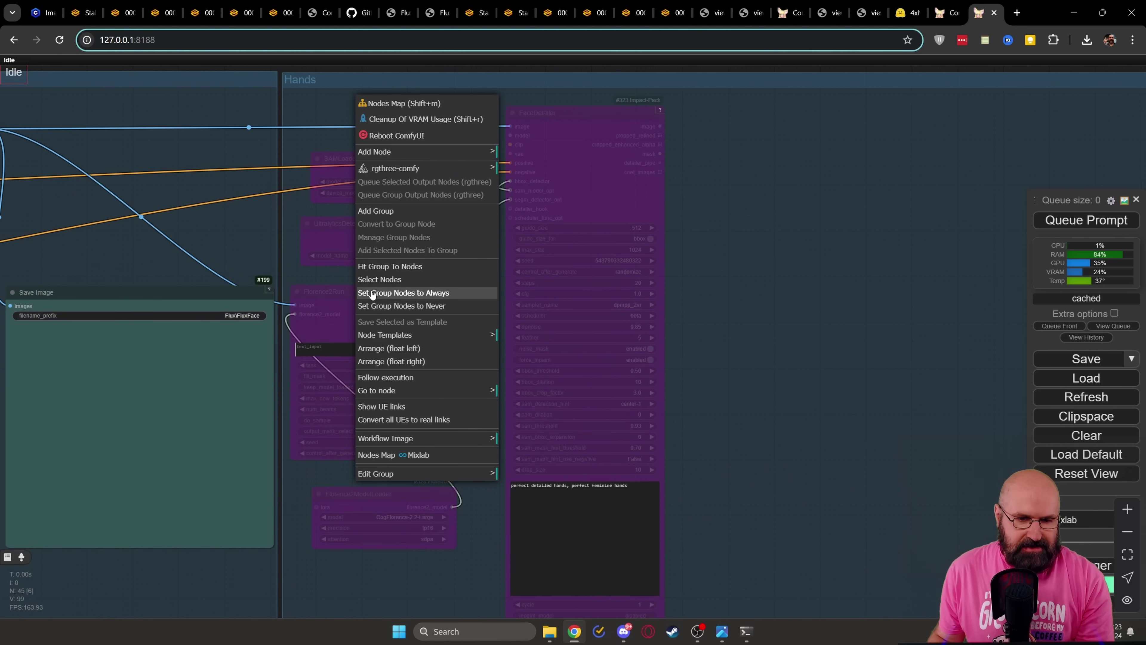
click(411, 294)
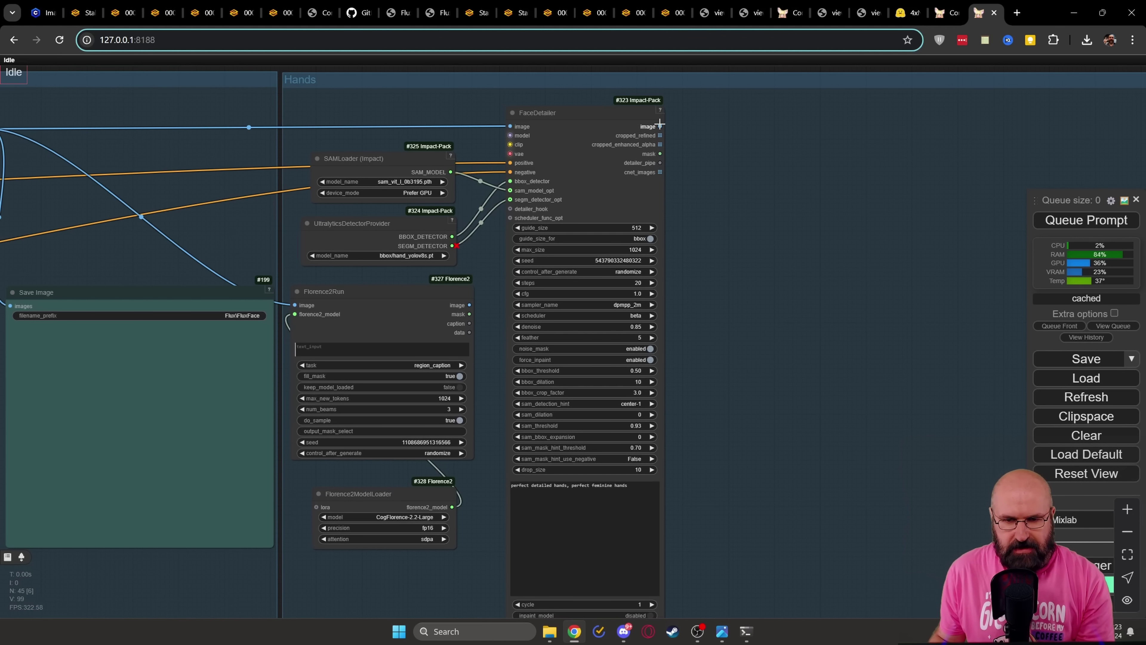
Add an enlarged Save Image node fed by the hands FaceDetailer's image output.
drag(660, 127, 785, 195)
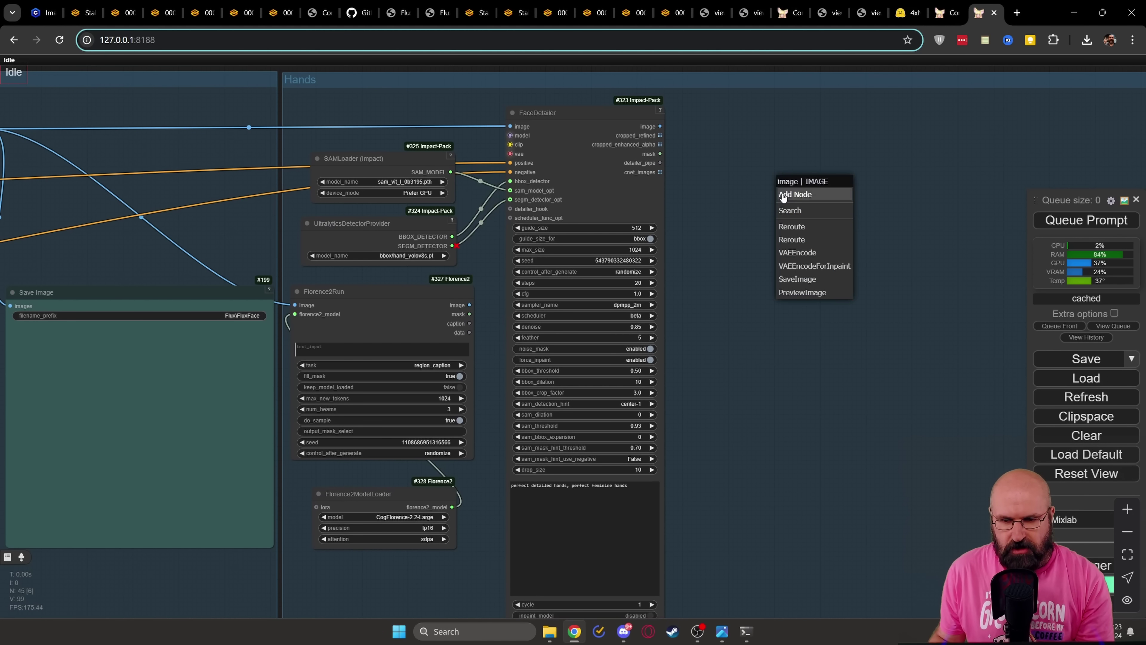
click(797, 279)
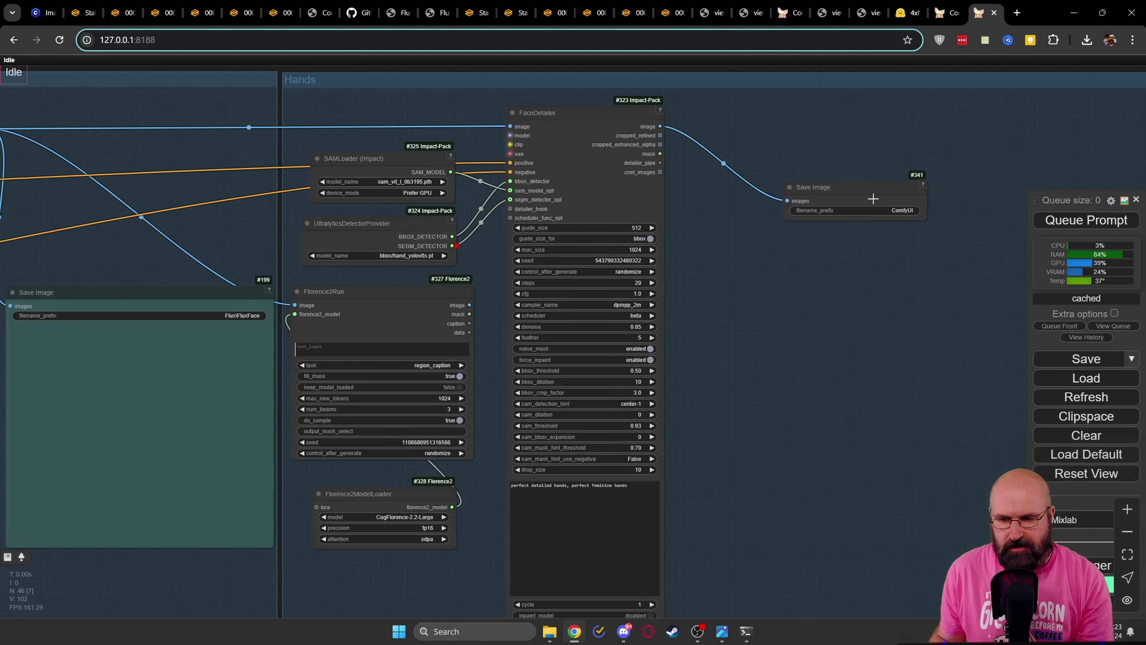
drag(867, 194, 785, 130)
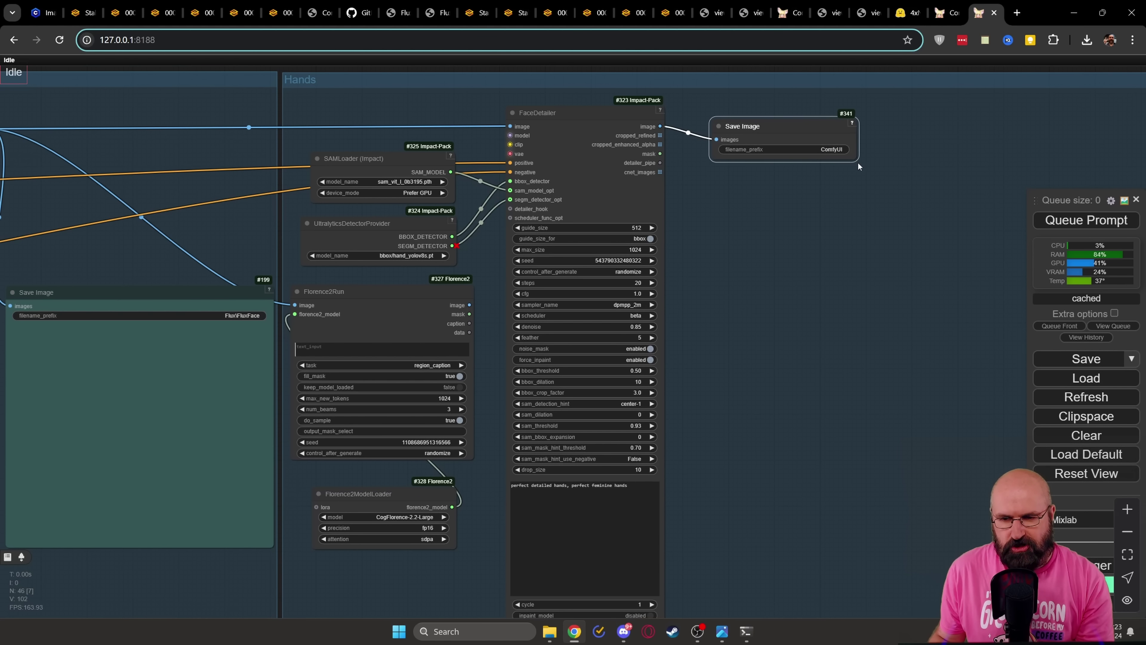
drag(855, 157, 1028, 491)
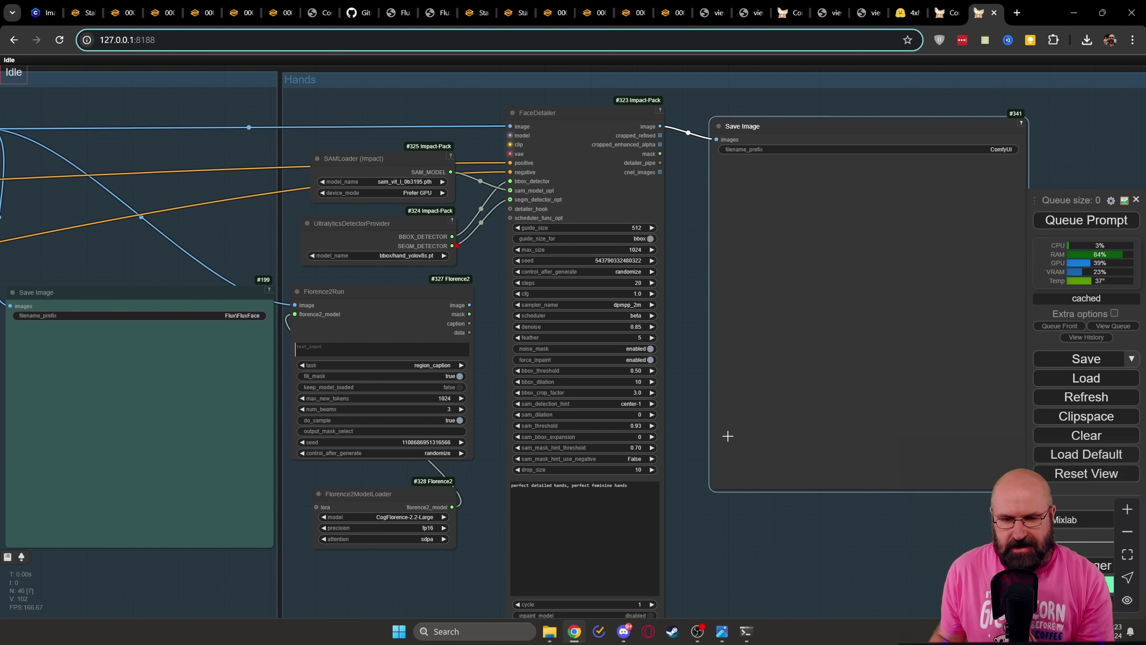
scroll(721, 429, down, 5)
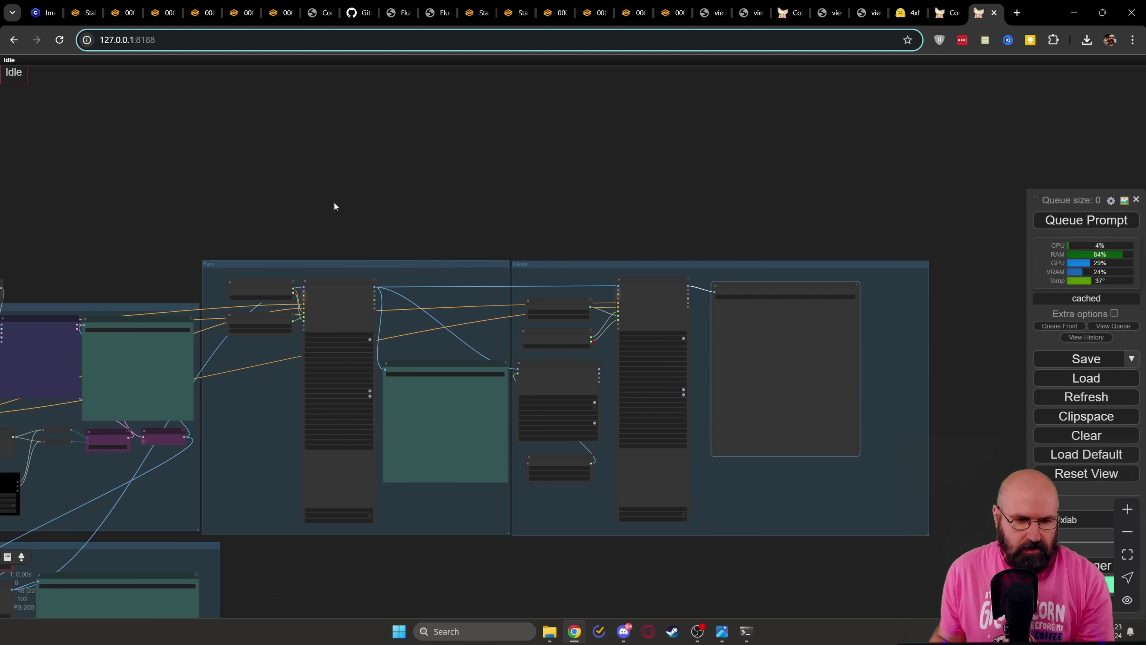
scroll(334, 201, down, 3)
drag(349, 139, 504, 113)
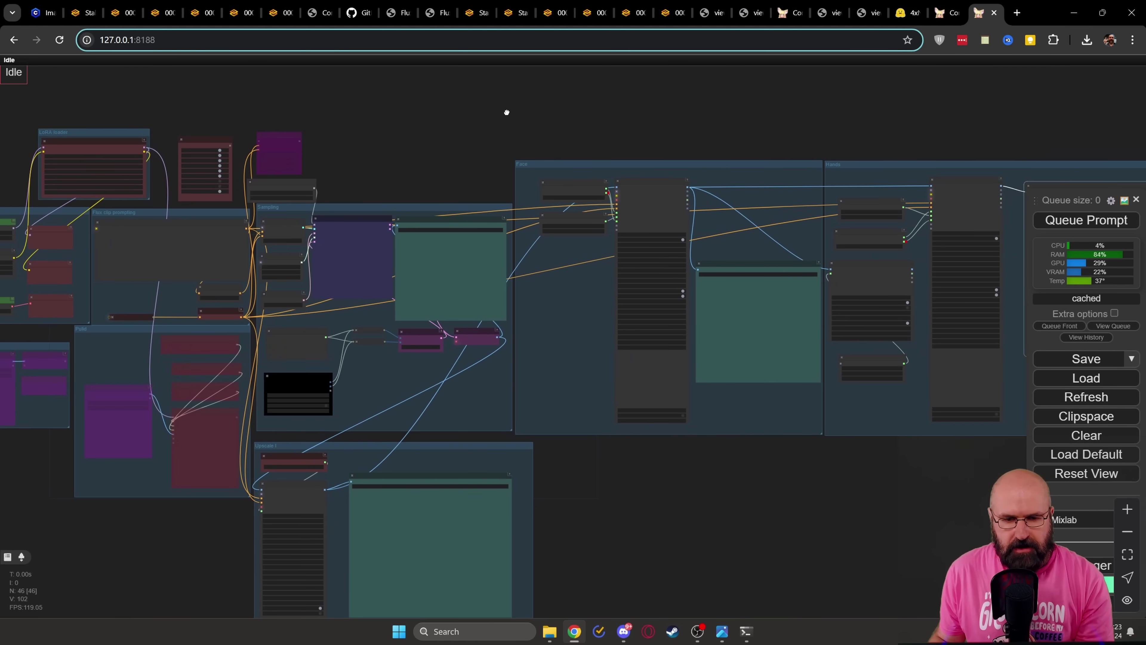
Switch to the other ComfyUI workflow and center its model loaders and Note.
click(942, 14)
drag(235, 379, 301, 466)
drag(148, 395, 281, 459)
scroll(302, 455, up, 3)
drag(350, 460, 408, 499)
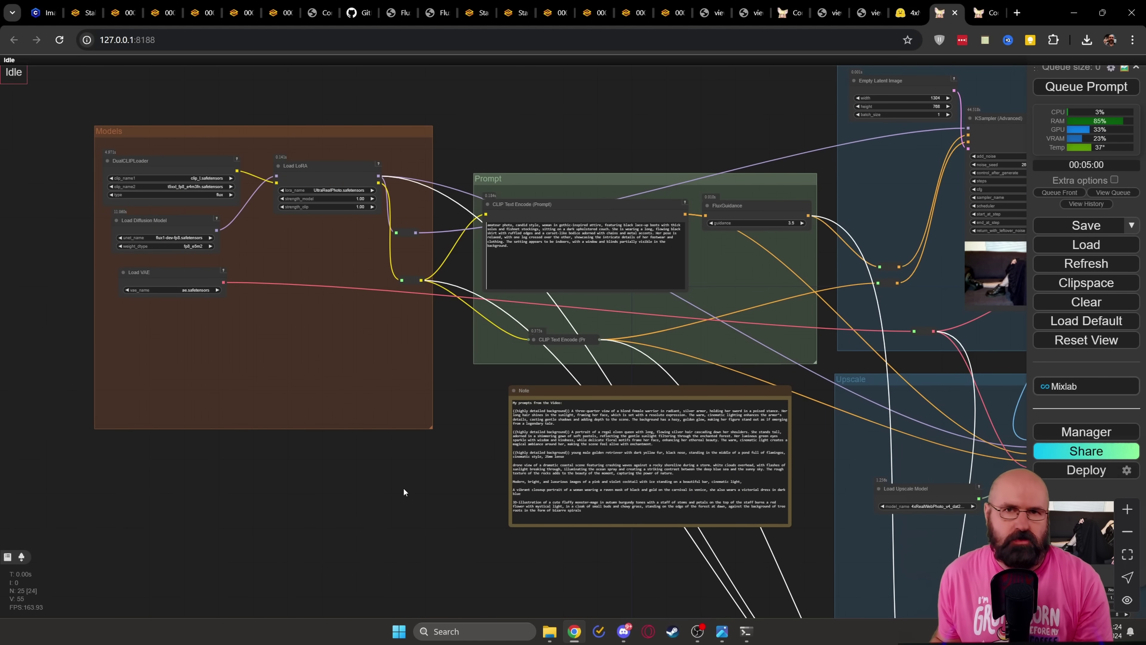
scroll(59, 185, up, 2)
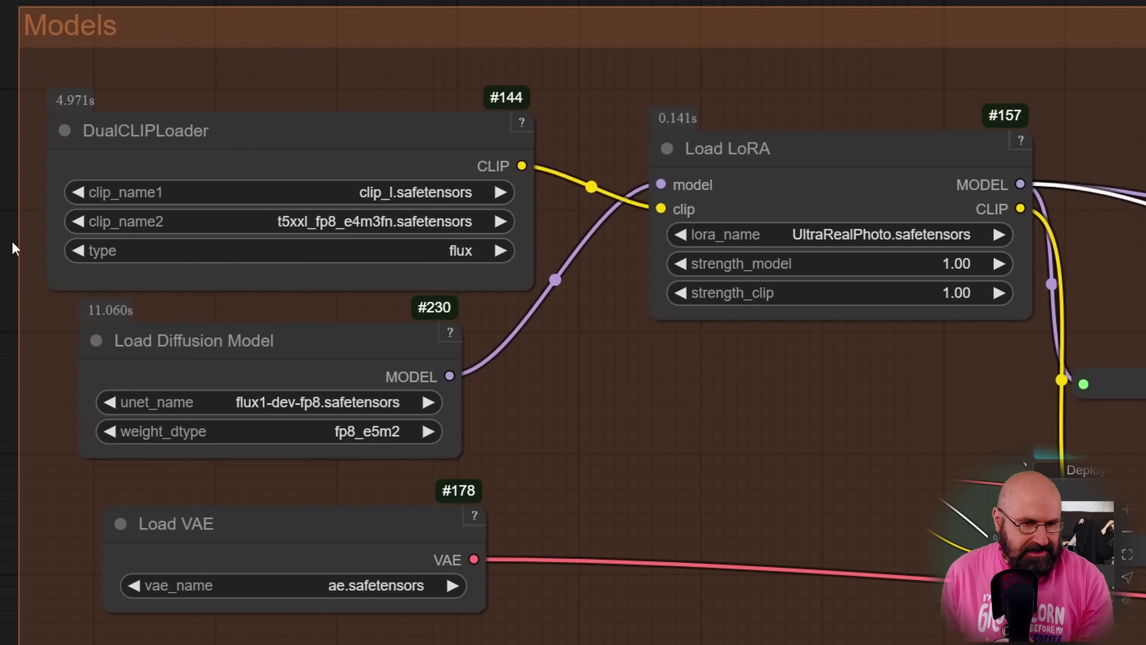
Select the DualCLIPLoader and Load LoRA nodes, and nudge Load Diffusion Model and Load VAE upward.
click(218, 146)
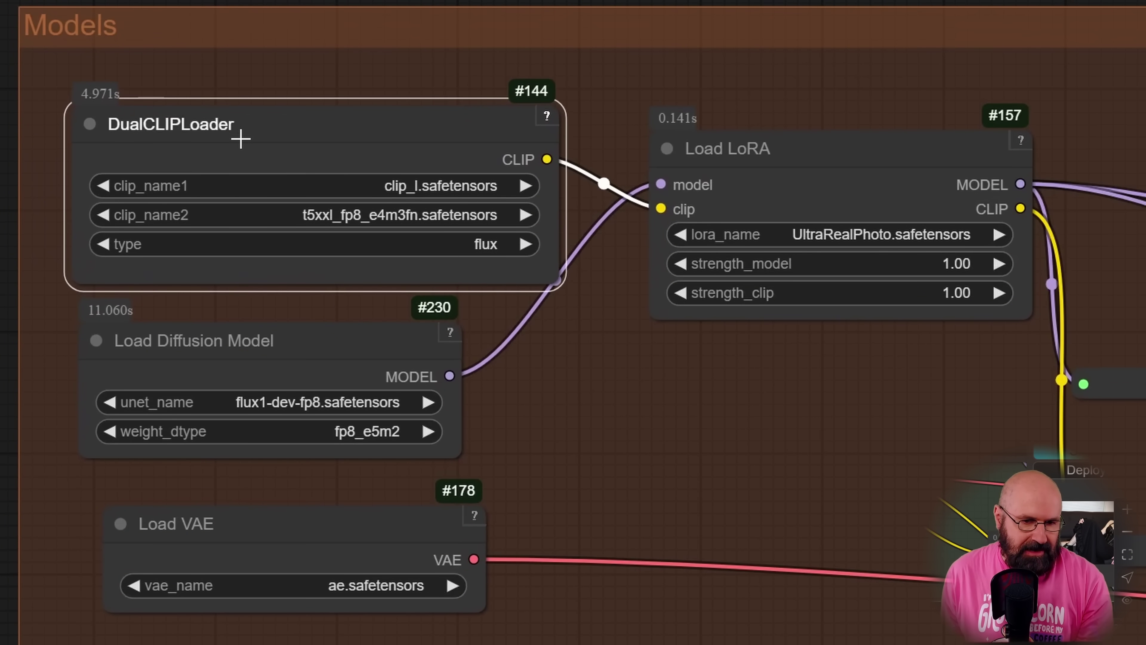
click(847, 181)
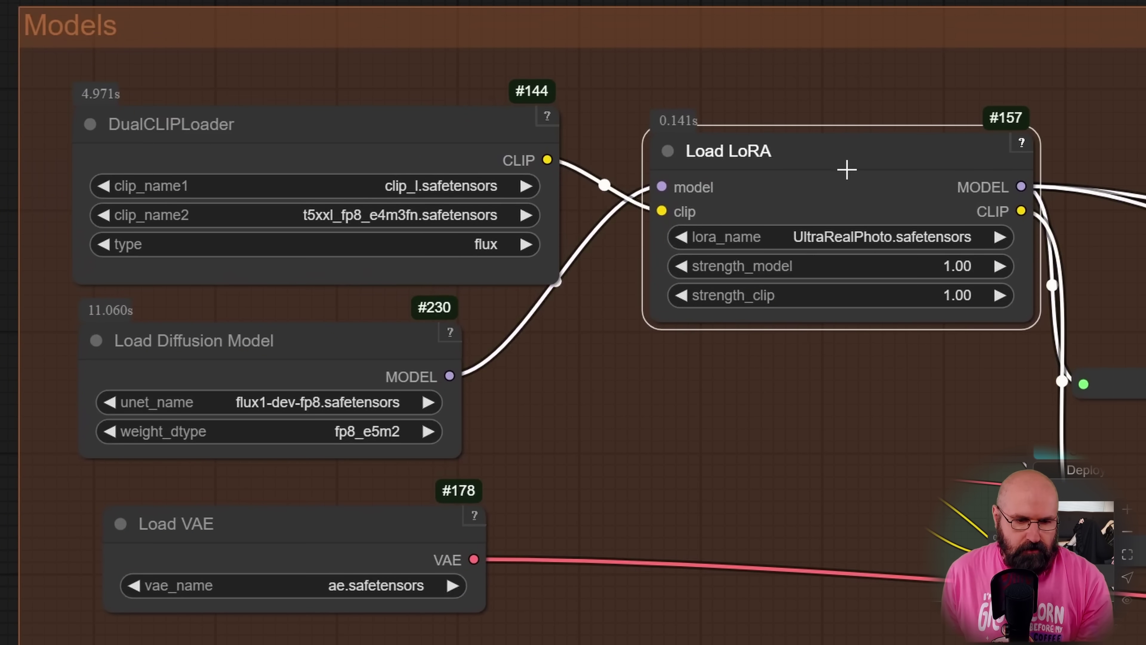
drag(299, 351, 303, 341)
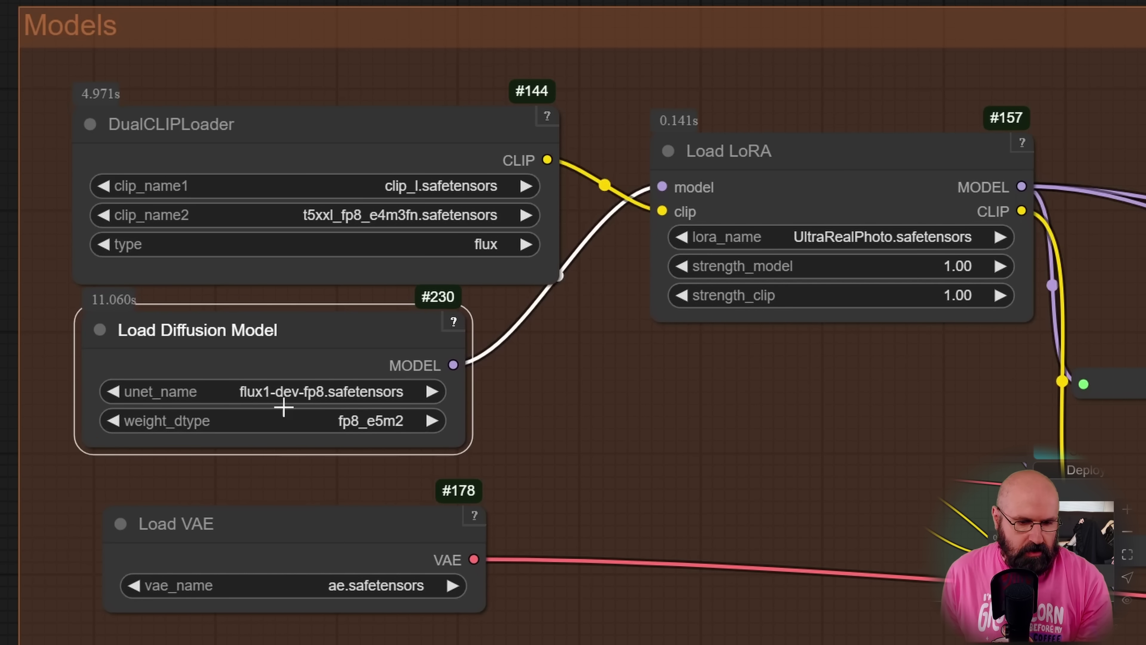
drag(315, 533, 320, 511)
scroll(830, 15, right, 10)
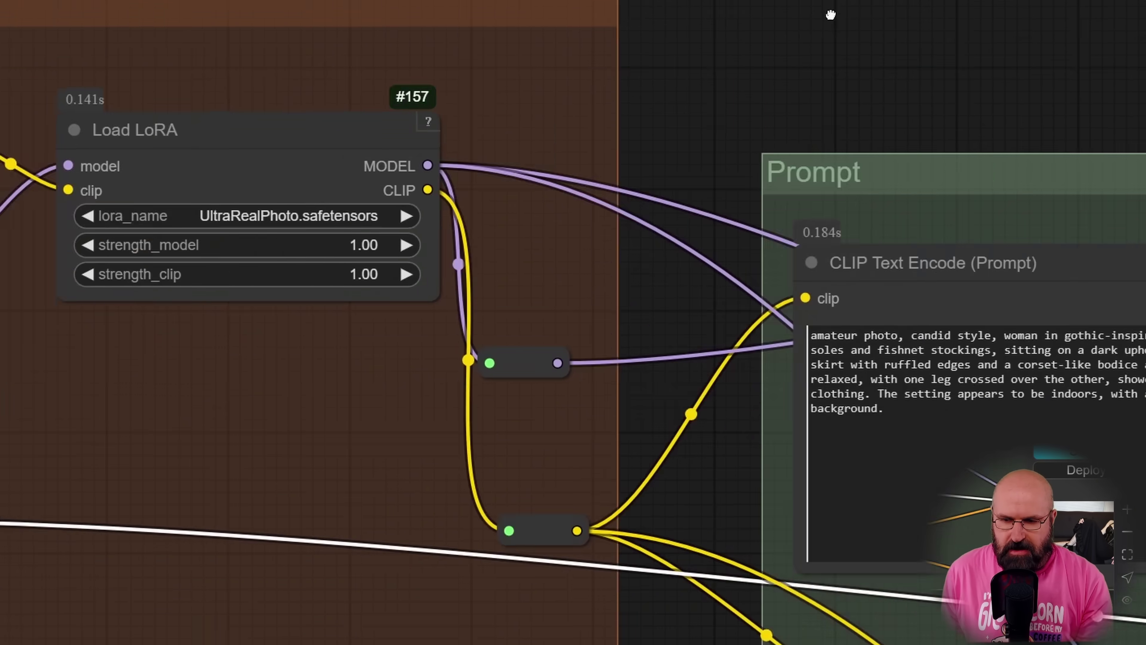
scroll(831, 15, right, 5)
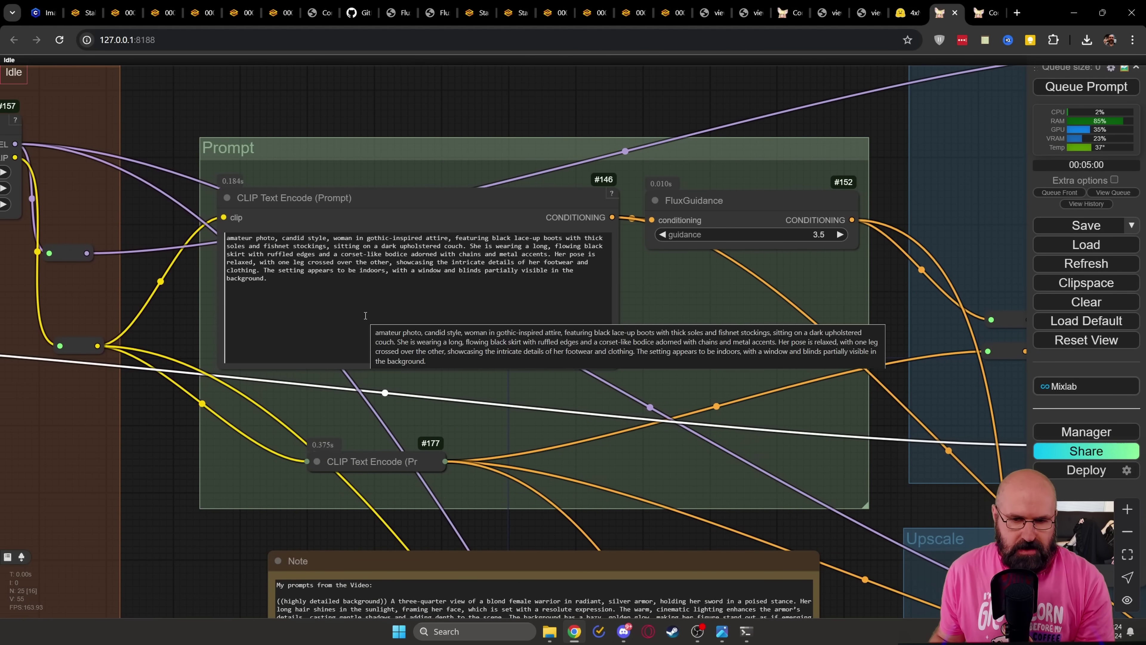
scroll(366, 315, right, 15)
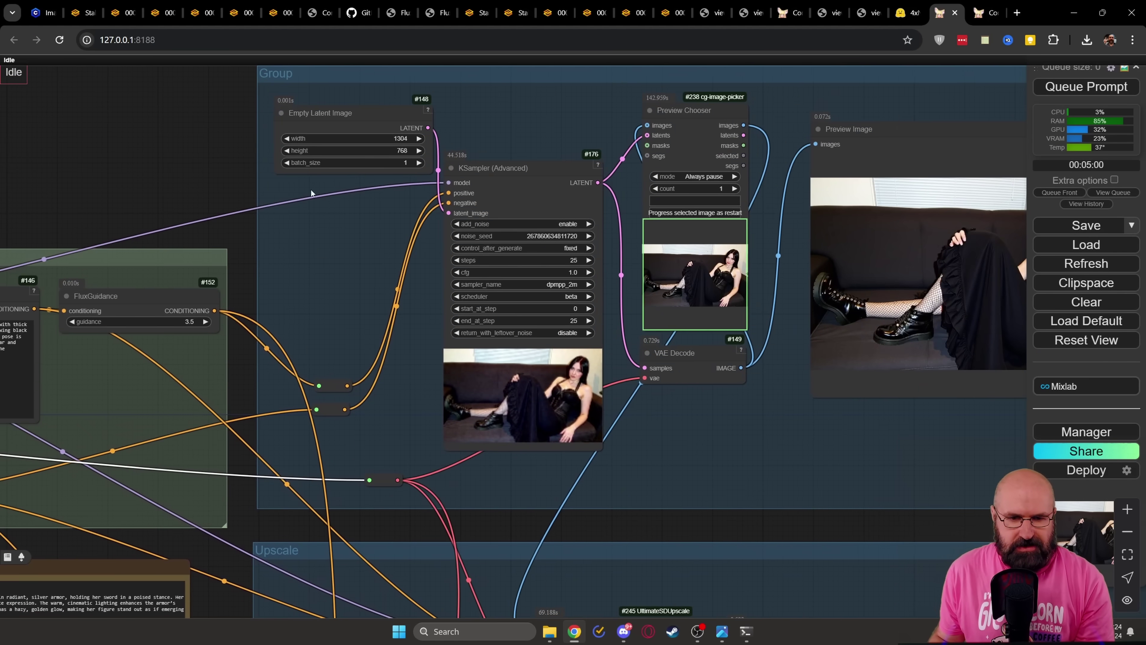
Check Empty Latent Image and KSampler, then choose the generated sofa photo in Preview Chooser.
scroll(492, 192, up, 6)
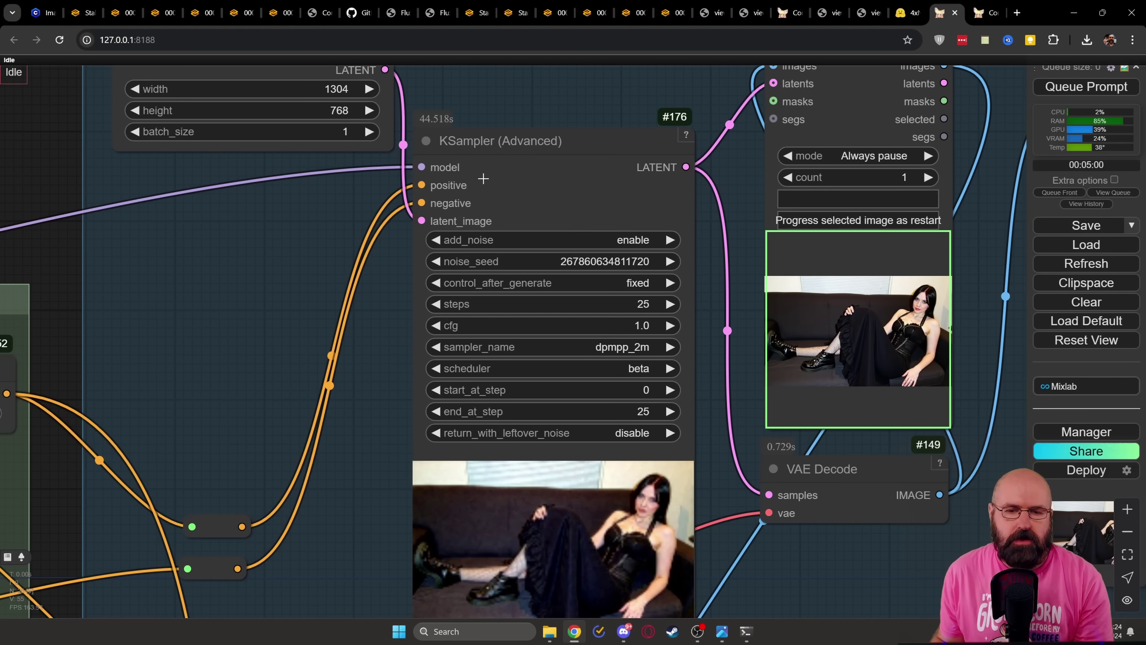
scroll(687, 70, right, 8)
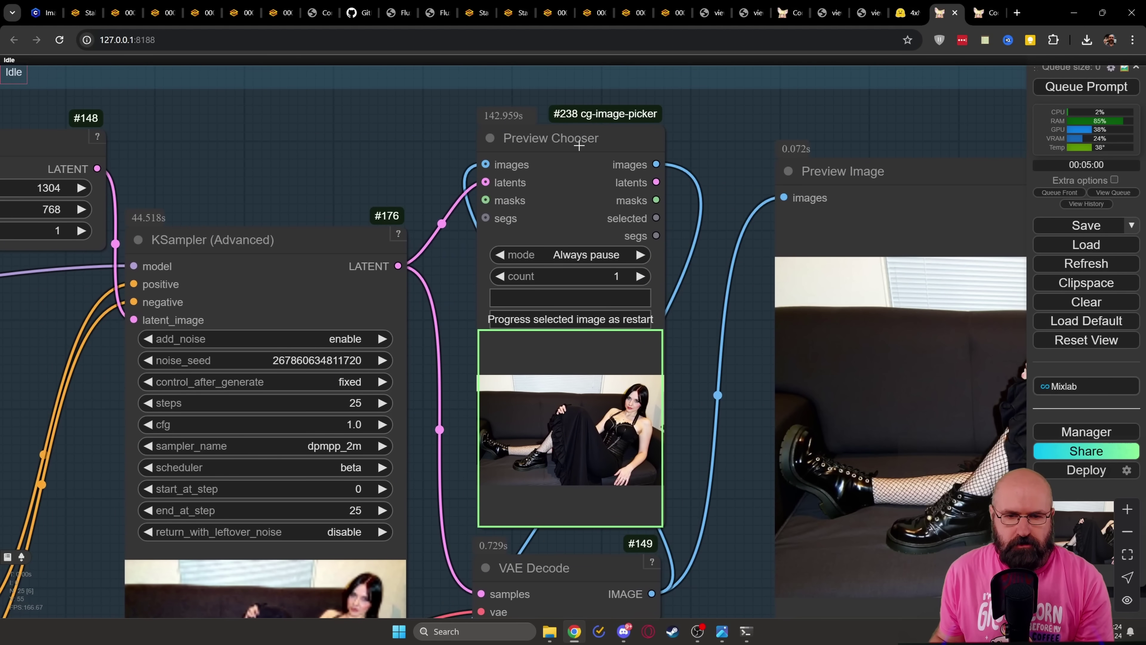
scroll(316, 171, left, 10)
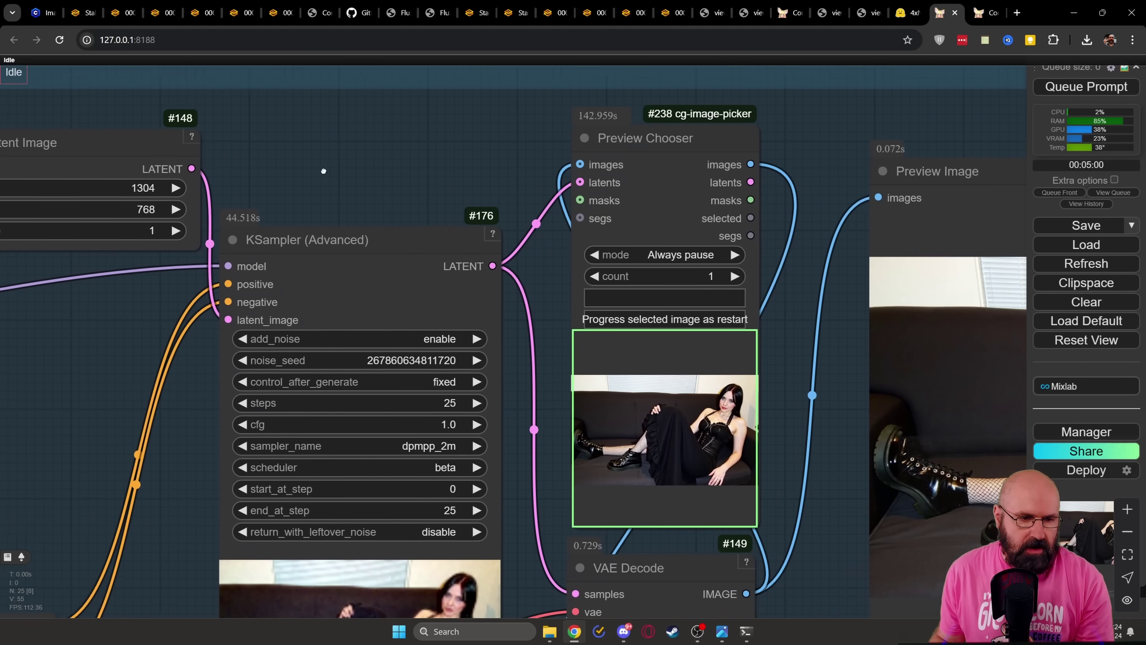
click(254, 148)
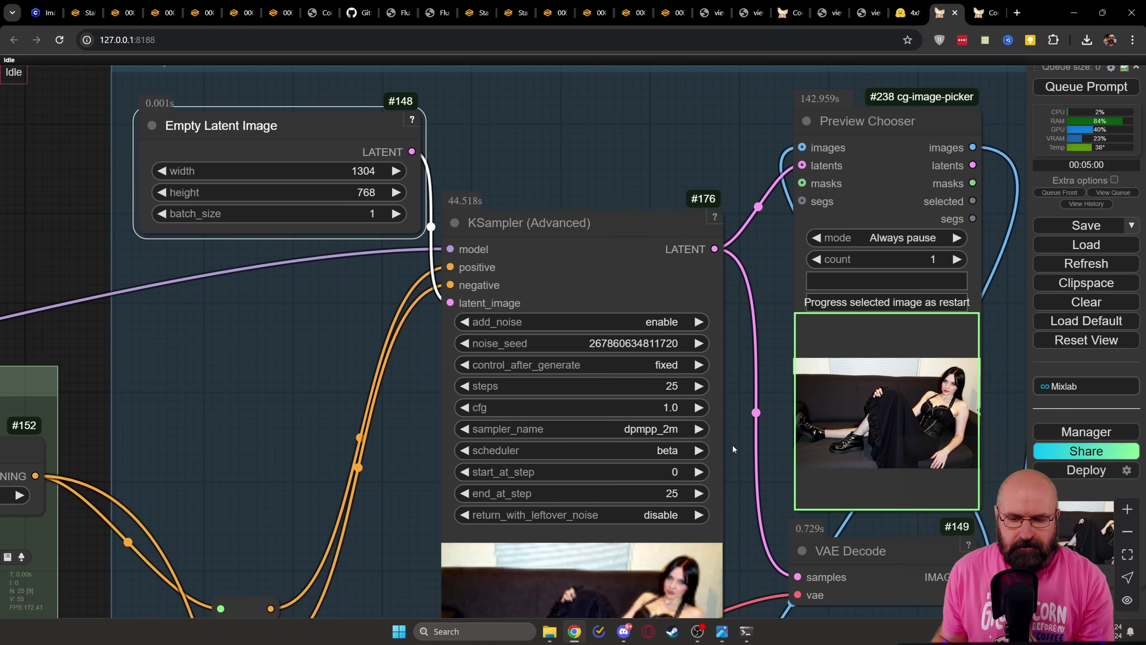
drag(733, 448, 575, 303)
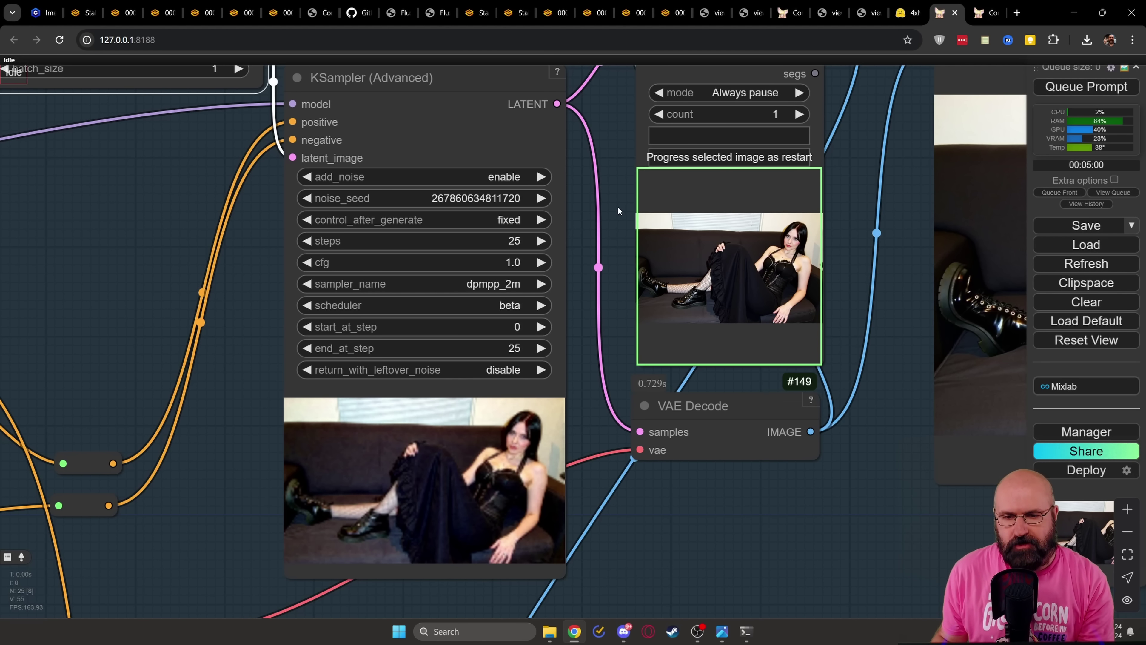
click(766, 228)
scroll(858, 168, up, 3)
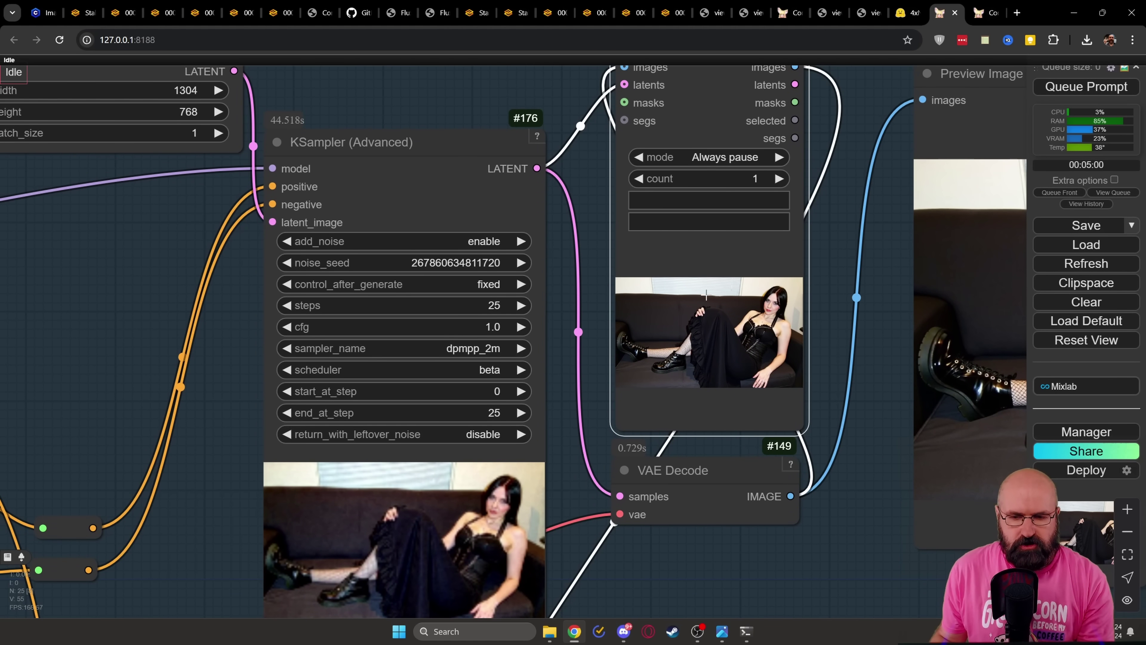
click(699, 315)
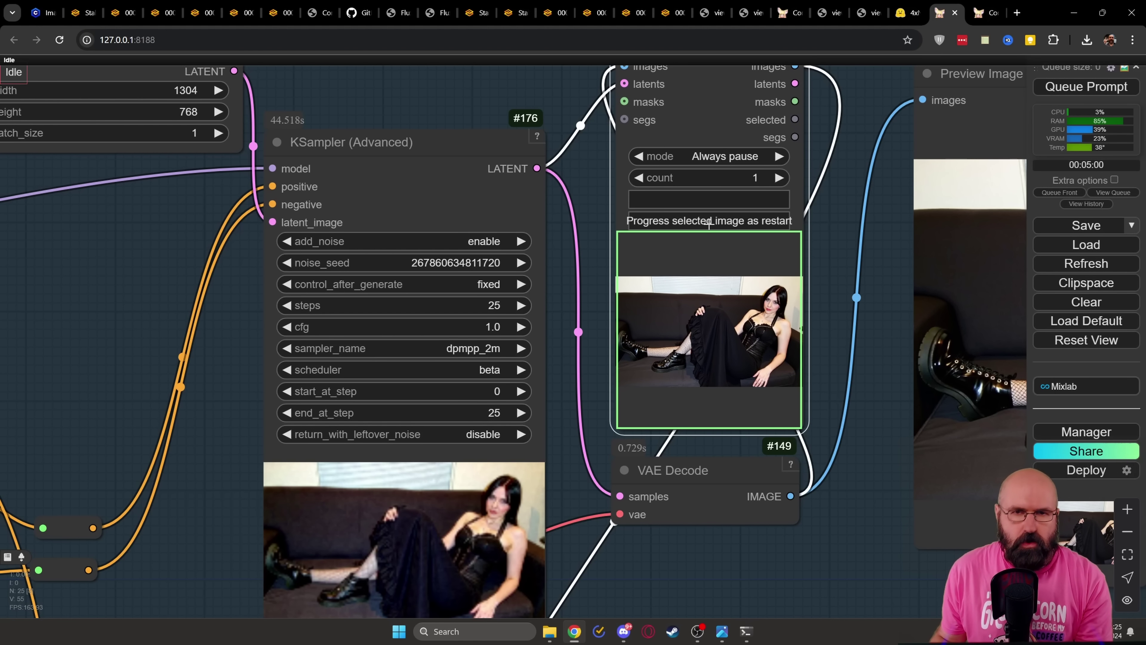
scroll(718, 524, down, 4)
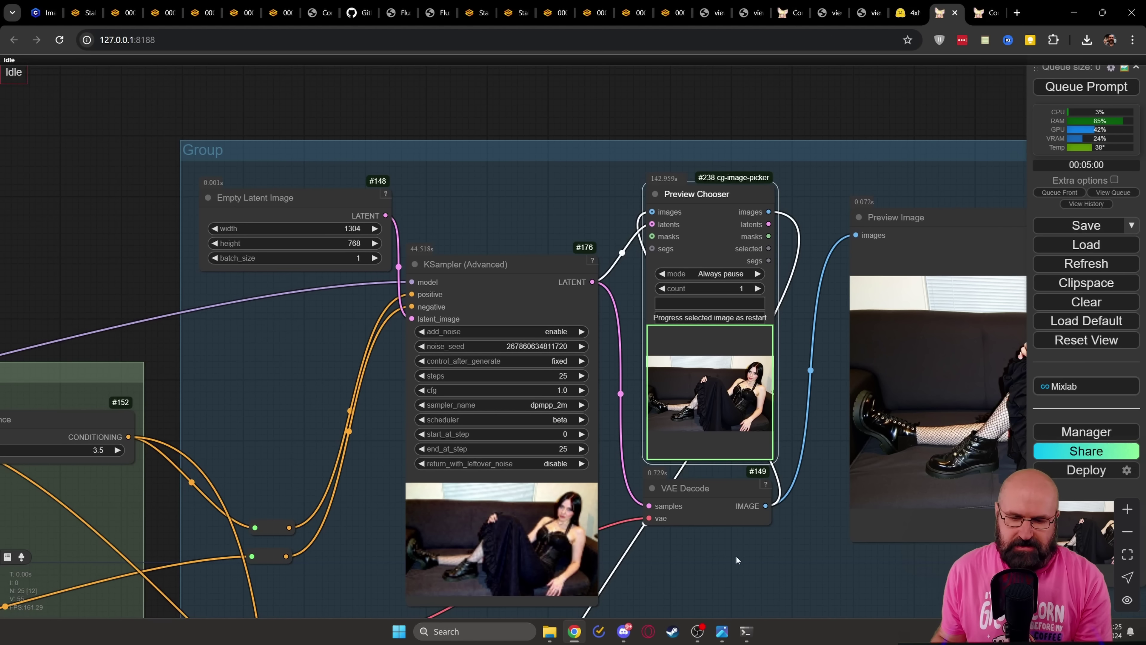
Review Ultimate SD Upscale's 2.00 upscale and 0.20 denoise, then enlarge the saved upscaled photo.
drag(736, 560, 599, 167)
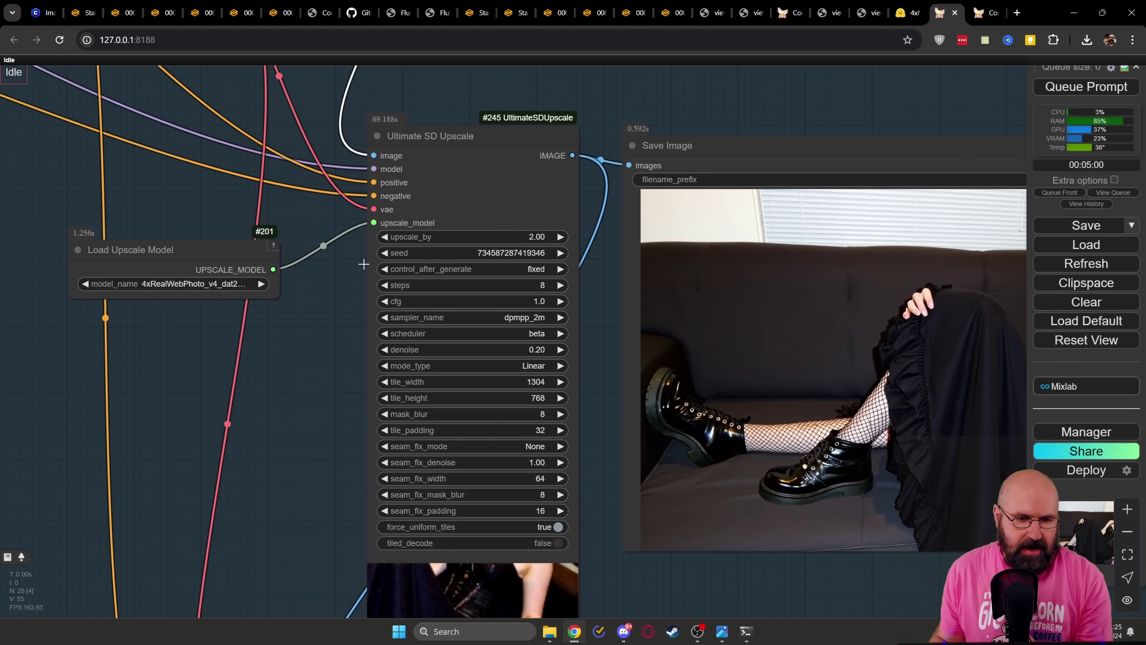
mouse_move(181, 251)
mouse_down()
mouse_move(189, 229)
mouse_move(187, 240)
mouse_up()
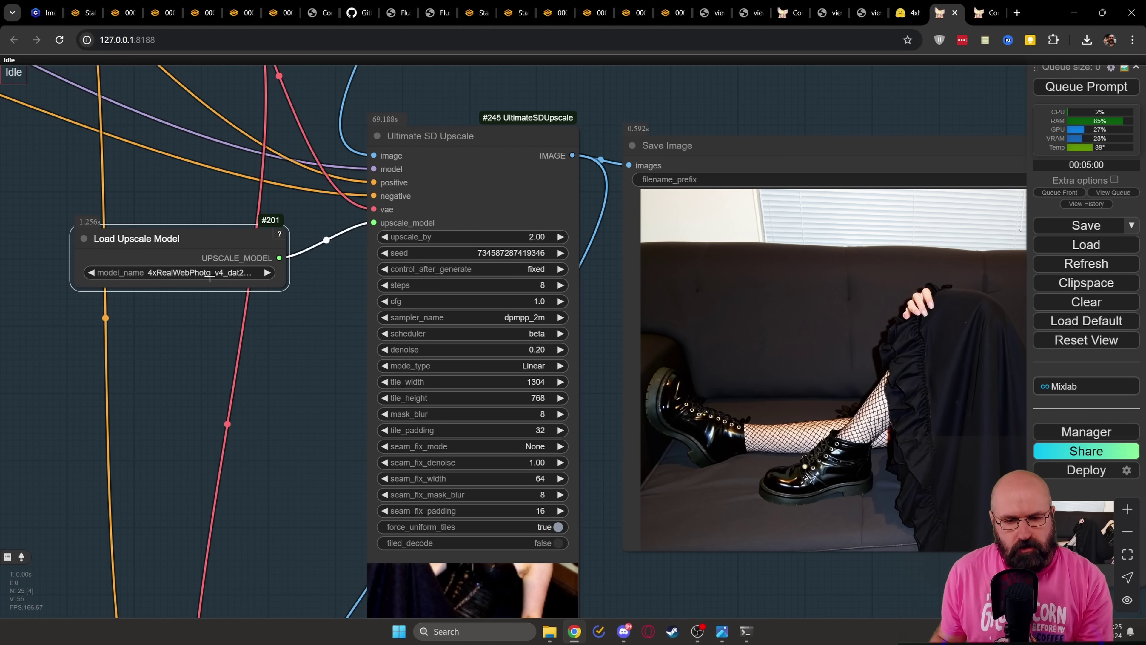
scroll(353, 338, up, 6)
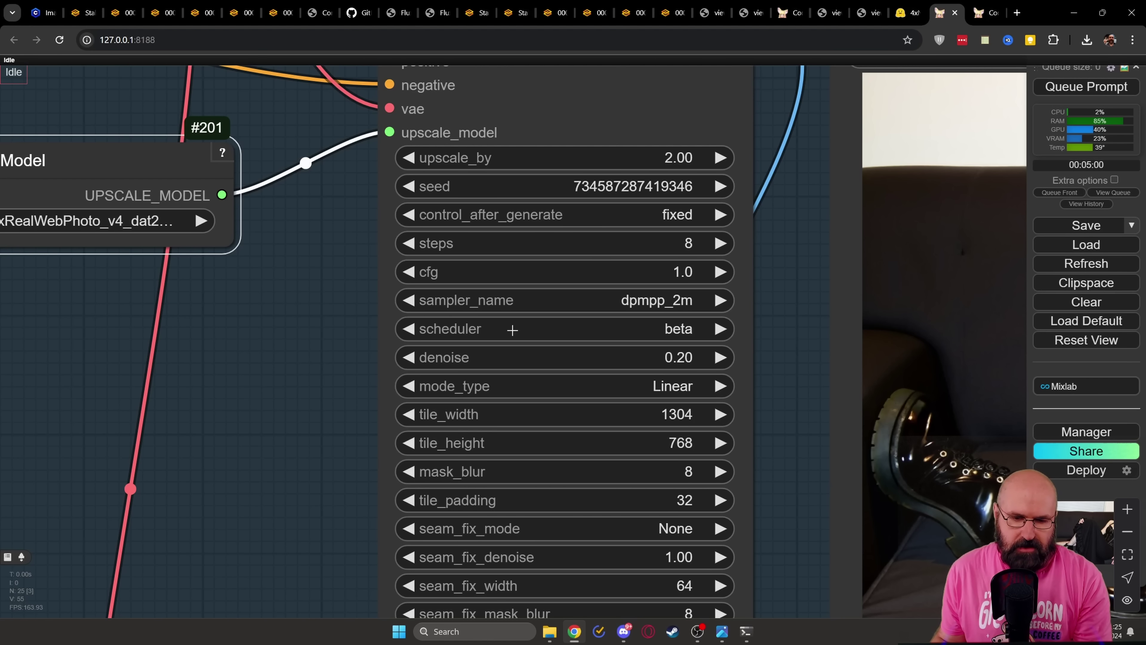
scroll(690, 332, down, 3)
scroll(496, 361, up, 3)
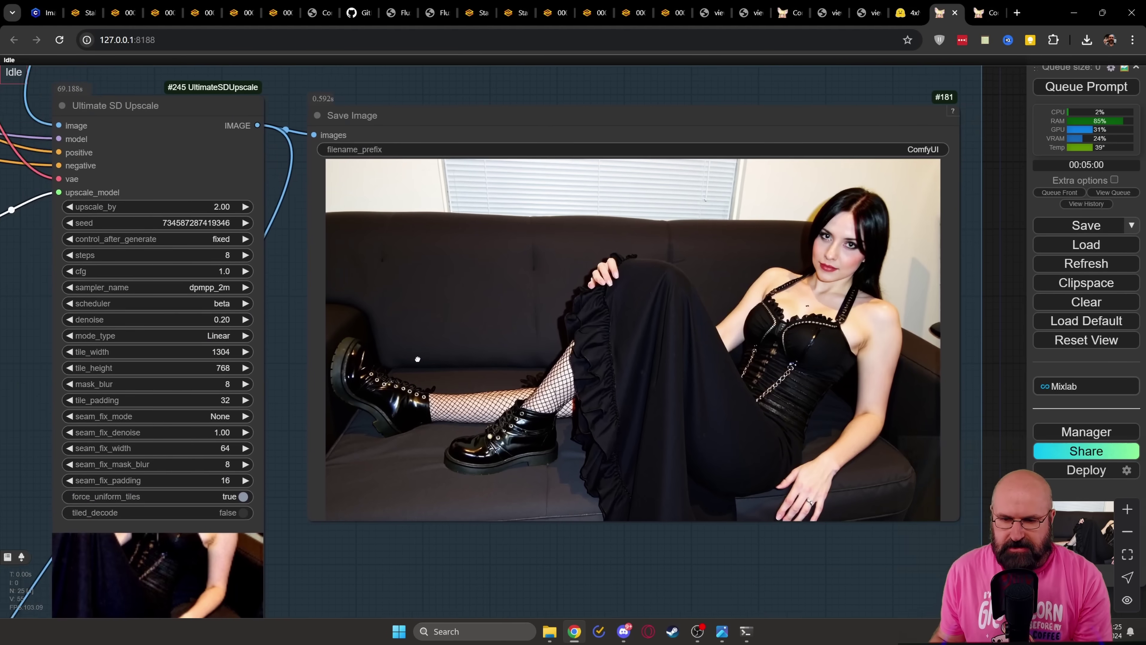
drag(570, 365, 493, 365)
scroll(494, 364, up, 2)
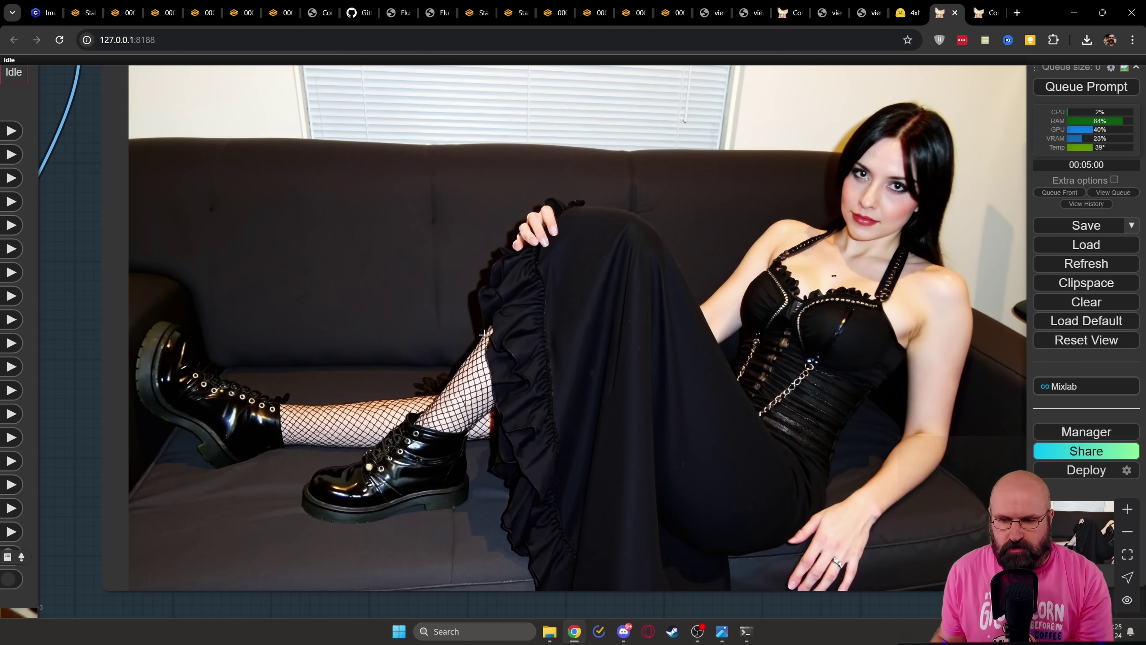
Zoom in on FaceDetailer's settings: 20 steps, dpmpp_2m, beta, denoise 0.40.
scroll(831, 281, down, 5)
scroll(618, 145, up, 3)
drag(618, 146, 615, 85)
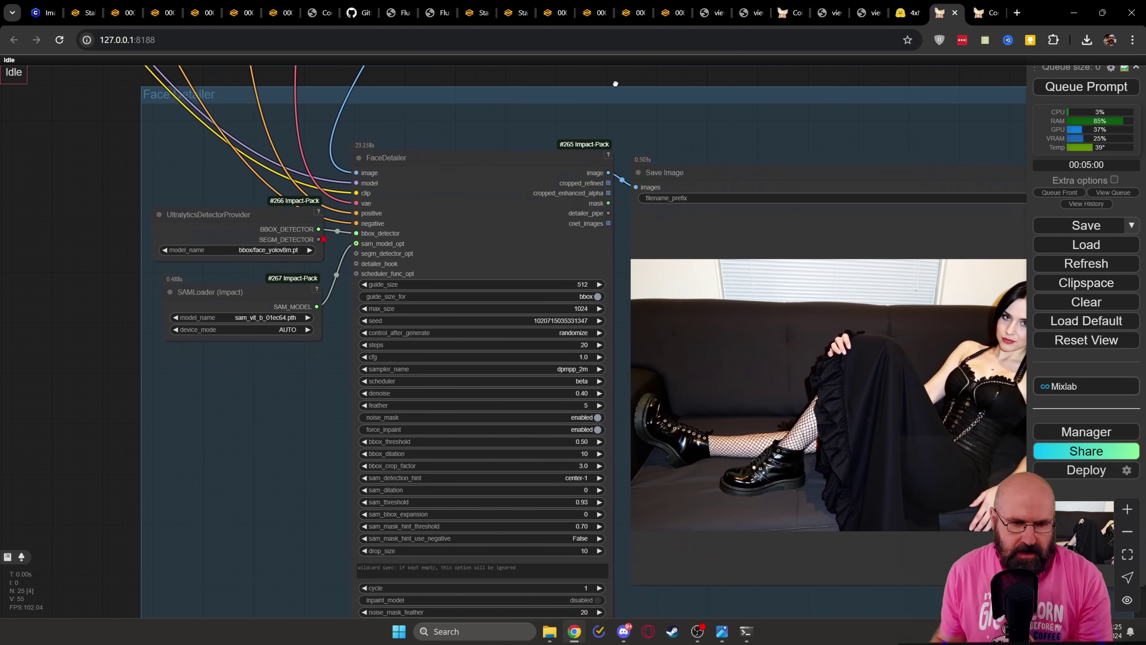
scroll(443, 320, up, 3)
scroll(444, 320, up, 1)
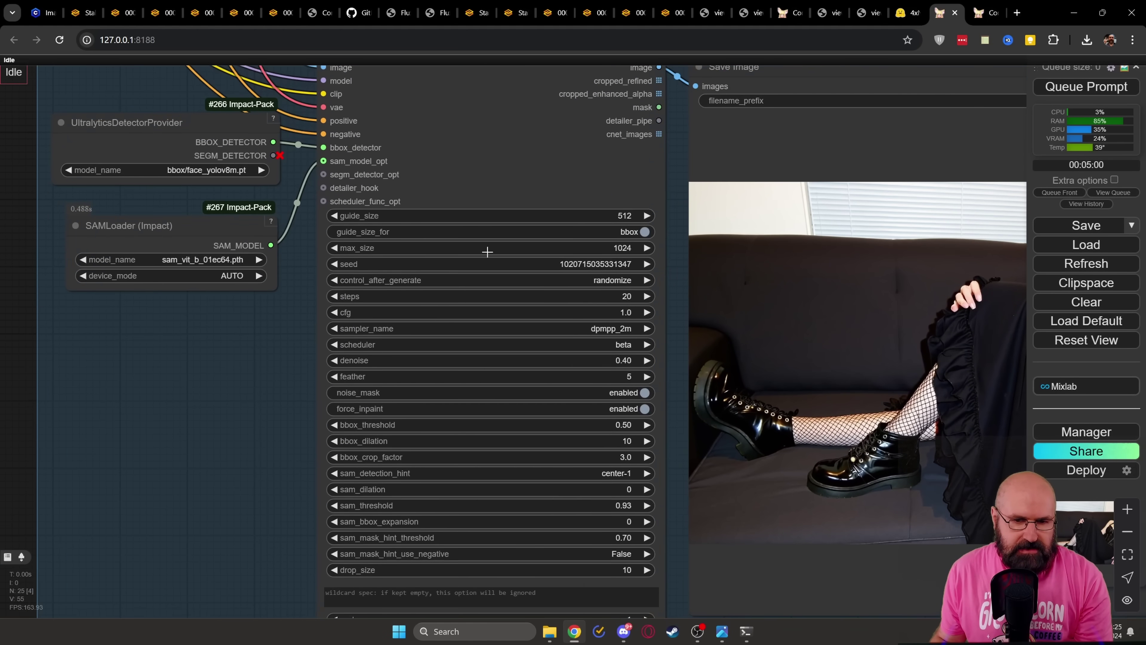
drag(486, 248, 464, 311)
scroll(543, 446, up, 5)
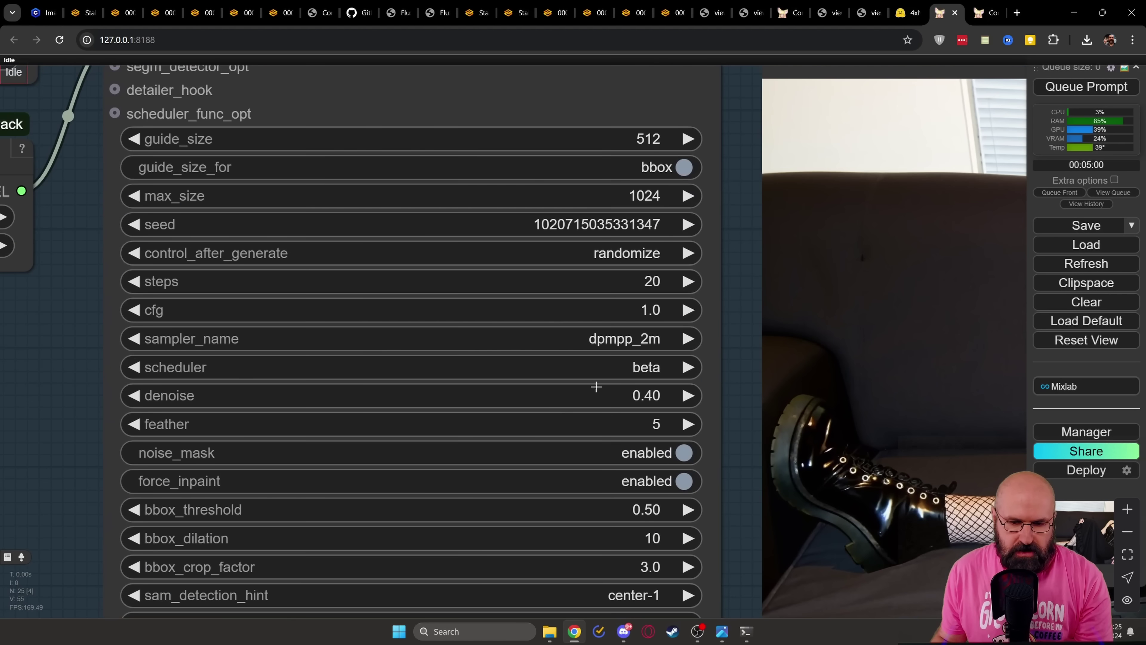